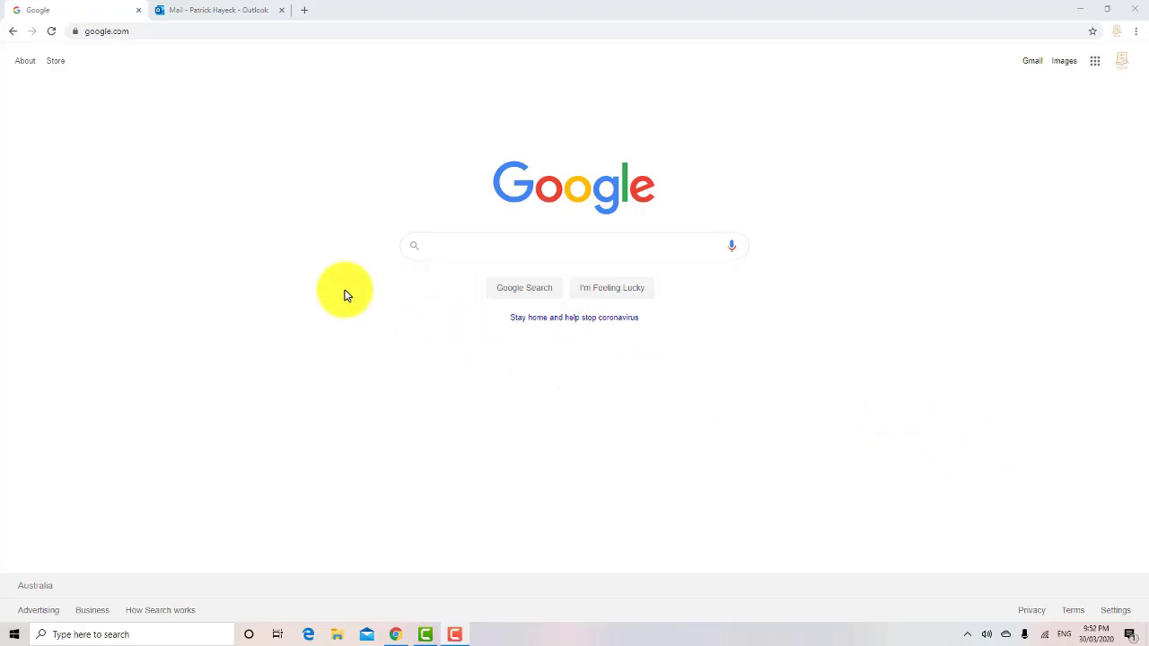
pyautogui.click(149, 32)
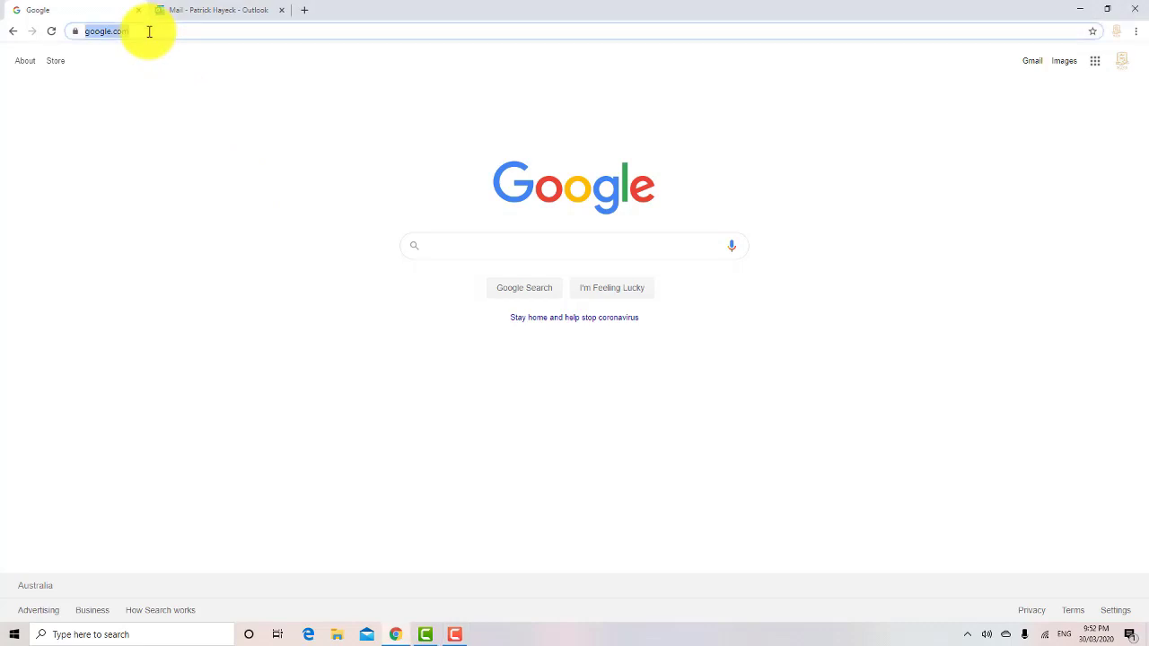
pyautogui.write('www.')
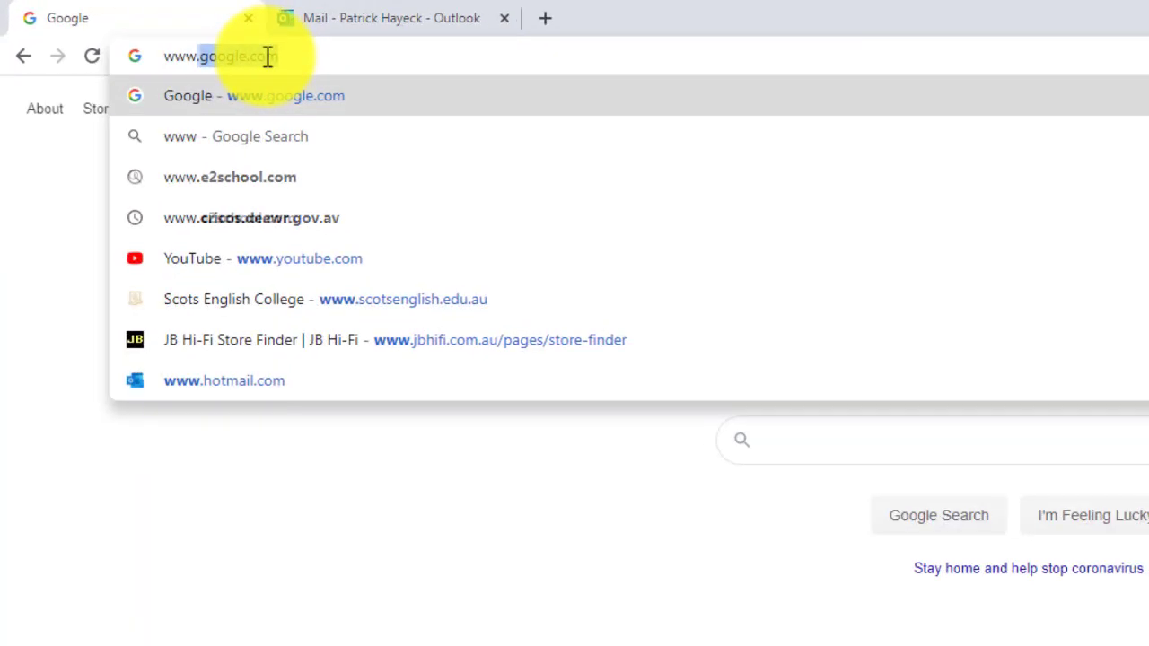
pyautogui.write('sc')
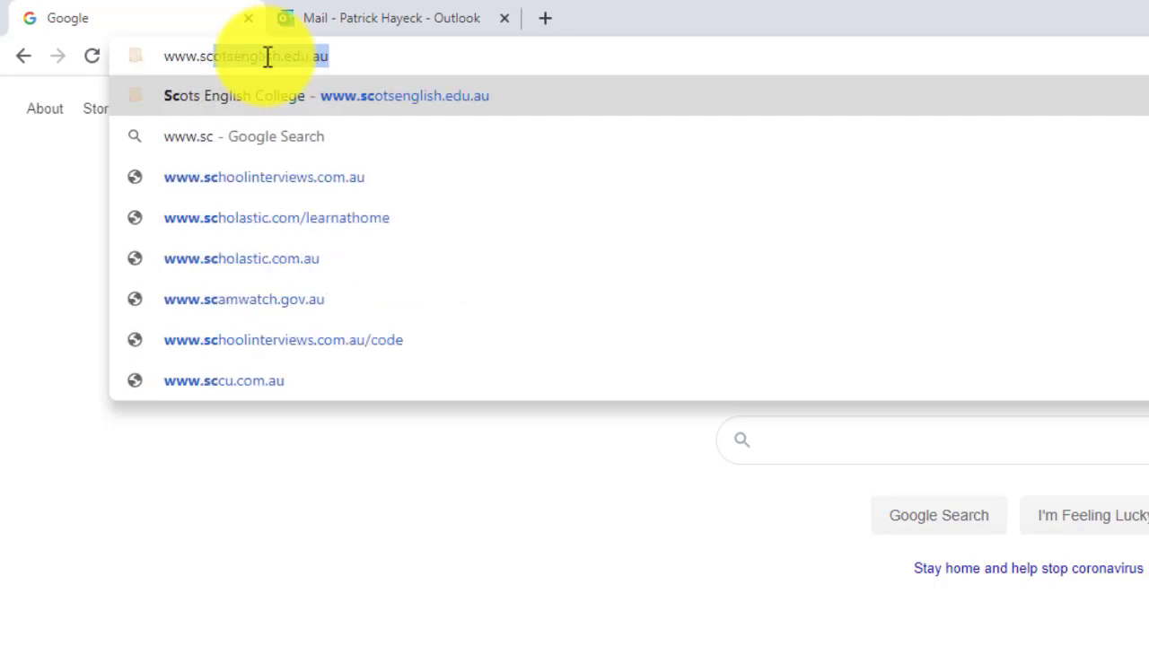
pyautogui.write('ots')
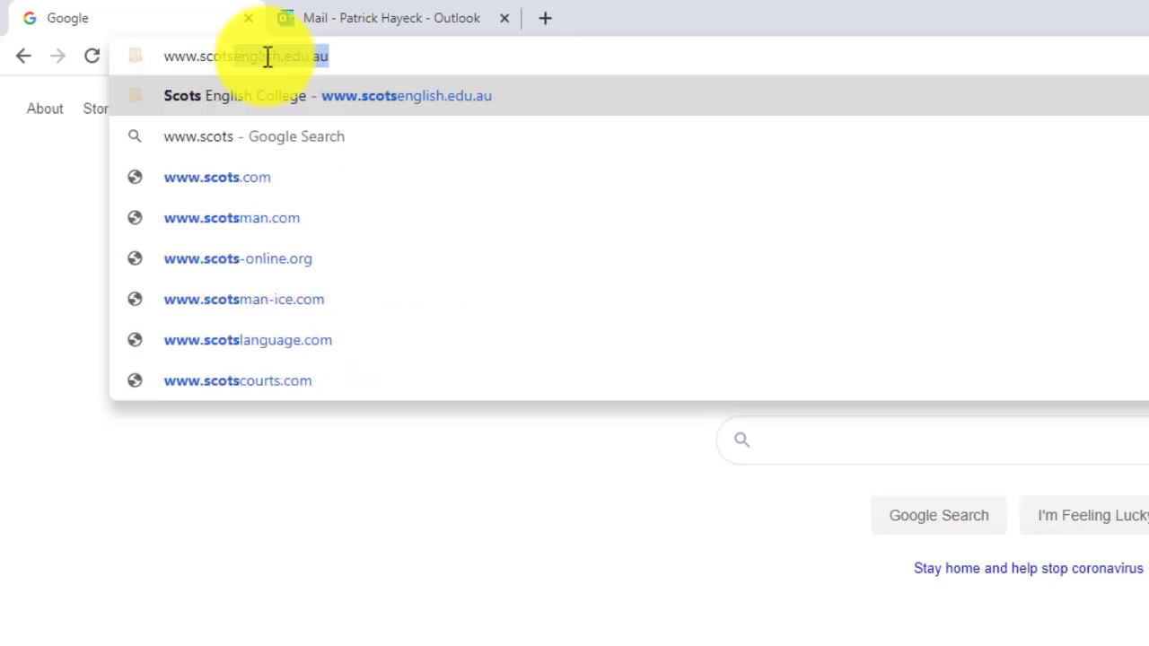
pyautogui.write('englis')
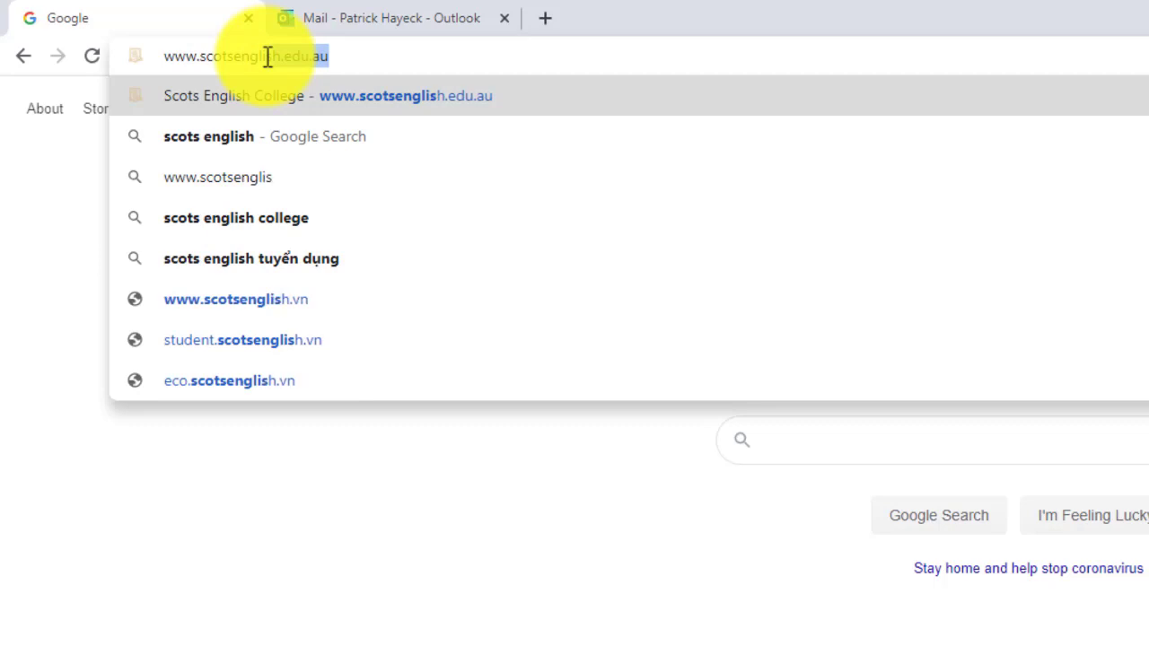
pyautogui.write('h.edu.a')
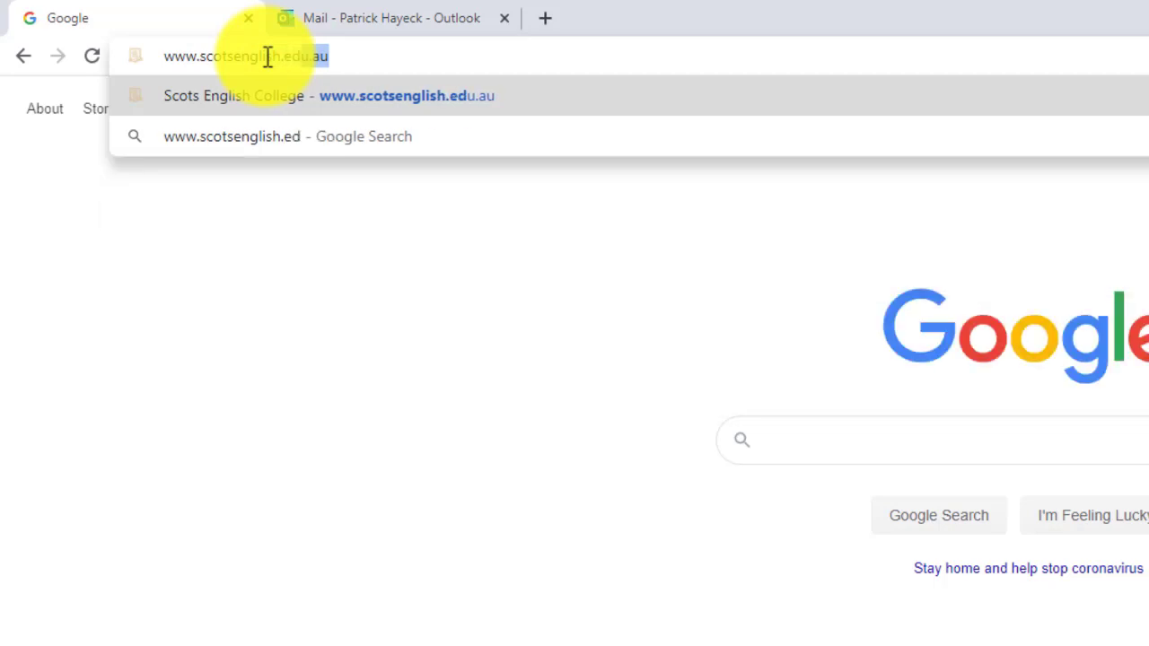
pyautogui.write('u')
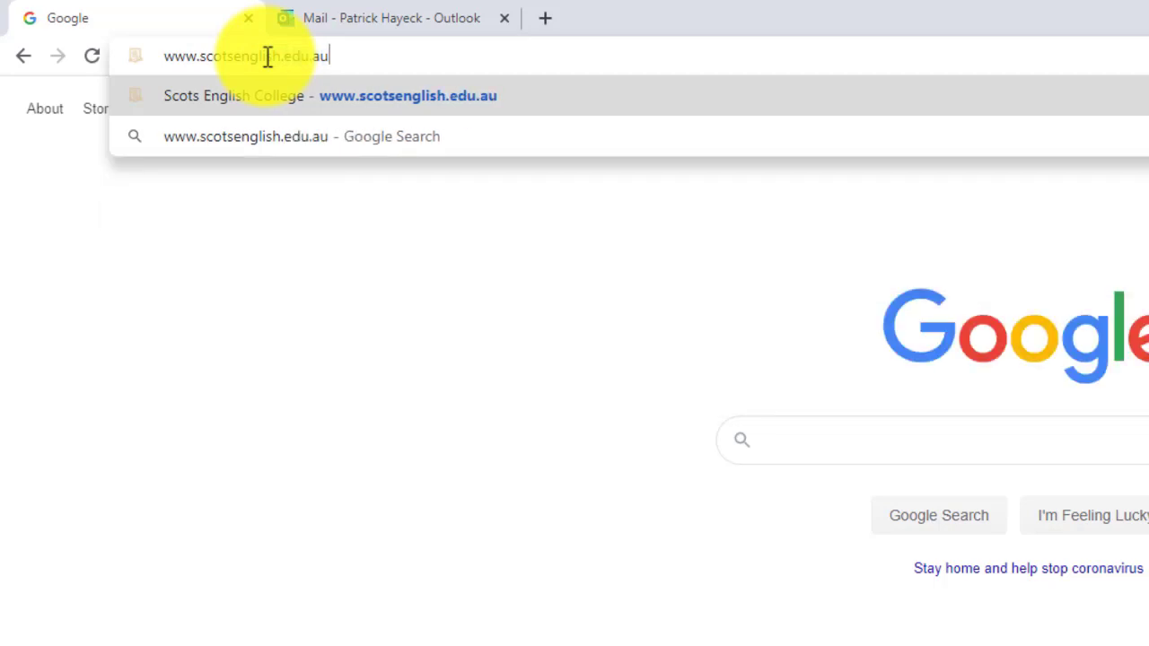
pyautogui.press('Return')
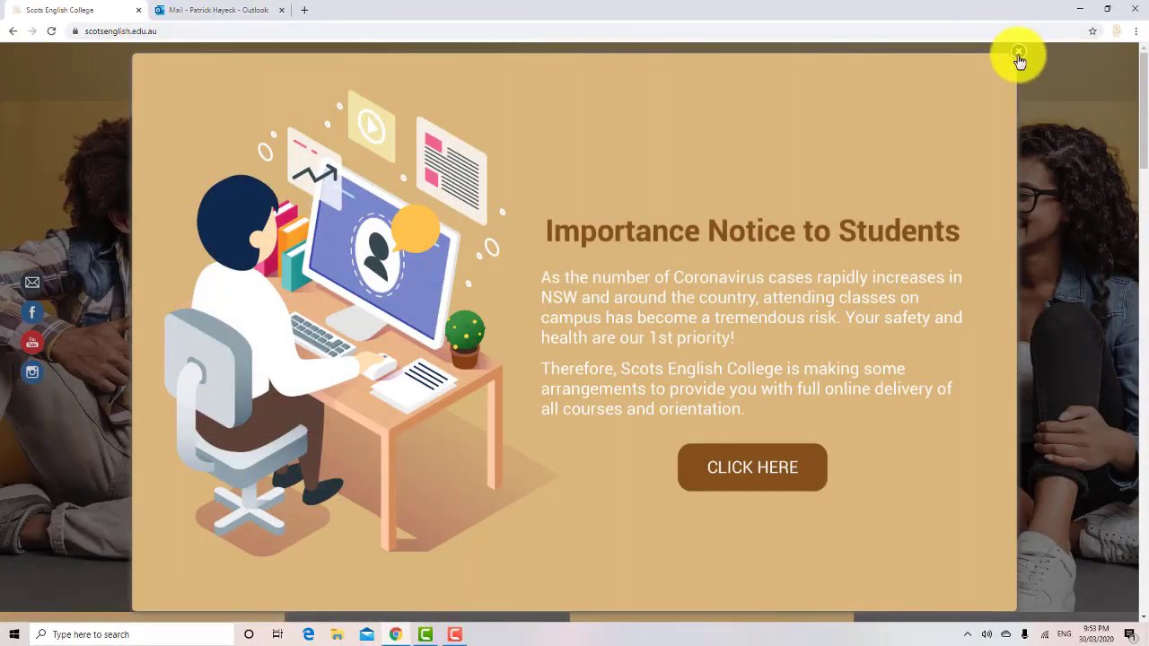
# Step: Close the Importance Notice to Students pop-up and go to STUDENT LOGIN
pyautogui.click(1018, 52)
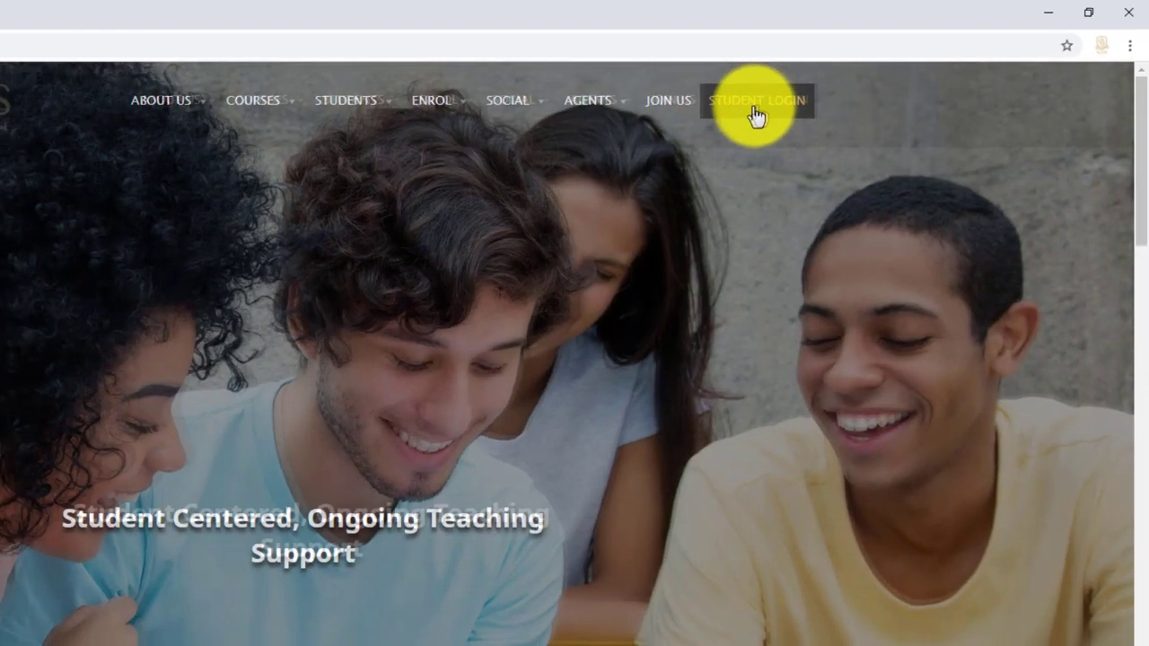
pyautogui.click(744, 117)
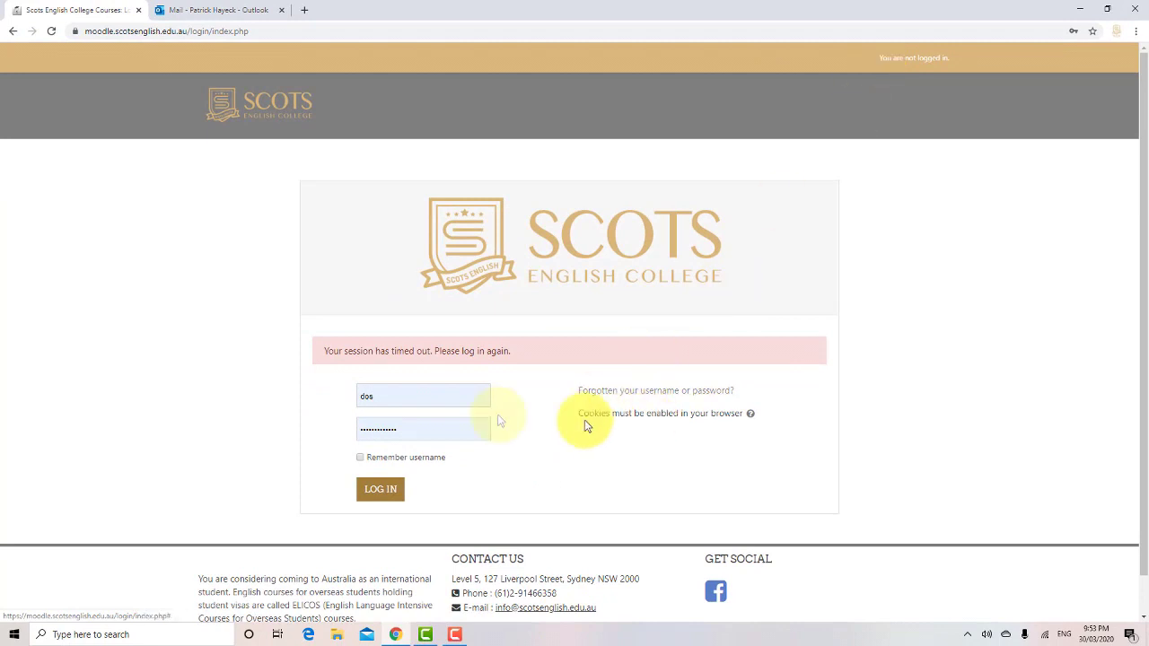
# Step: Replace the autofilled username and password with the student ID and password, then log in
pyautogui.click(395, 397)
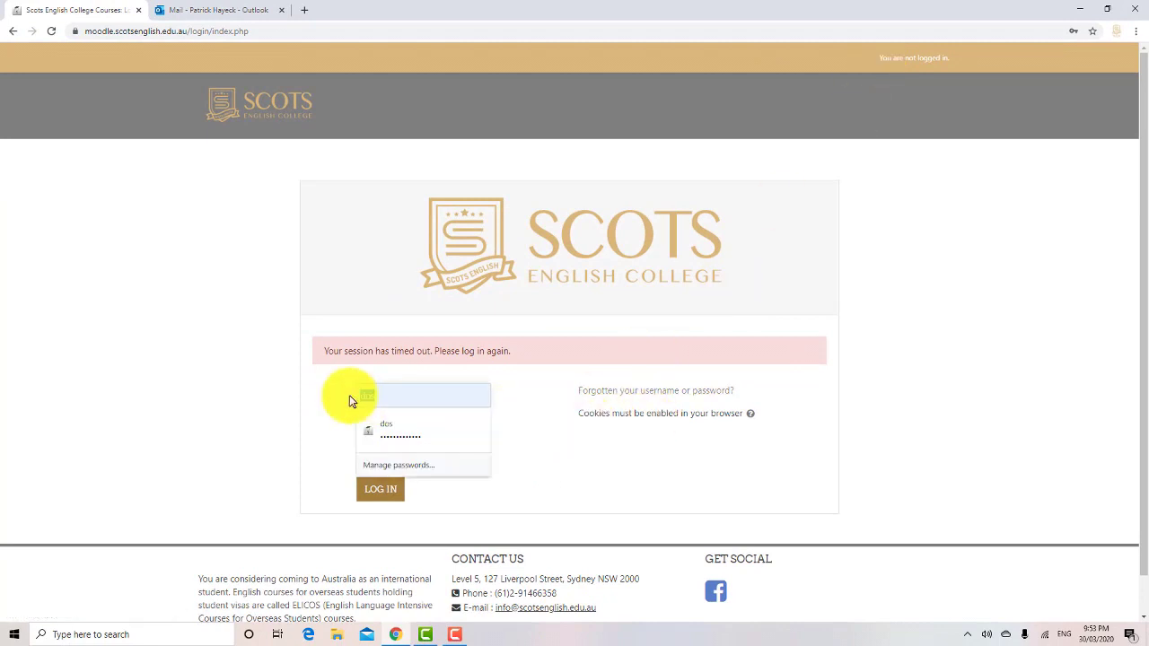
pyautogui.press('BackSpace')
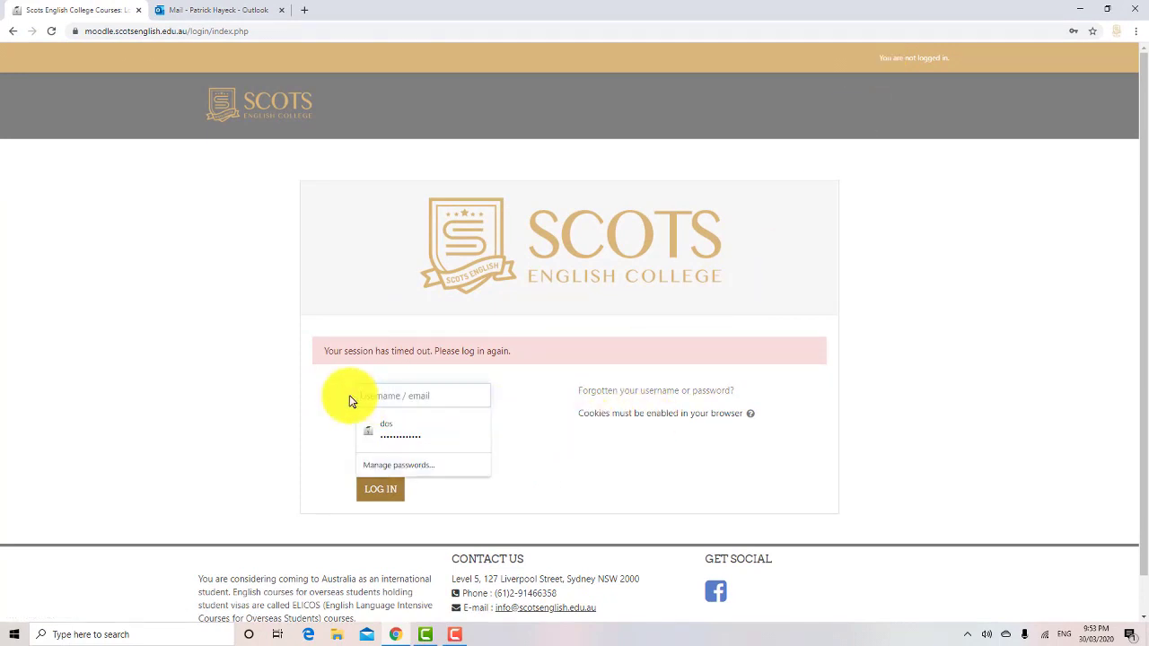
pyautogui.write('se')
pyautogui.write('1')
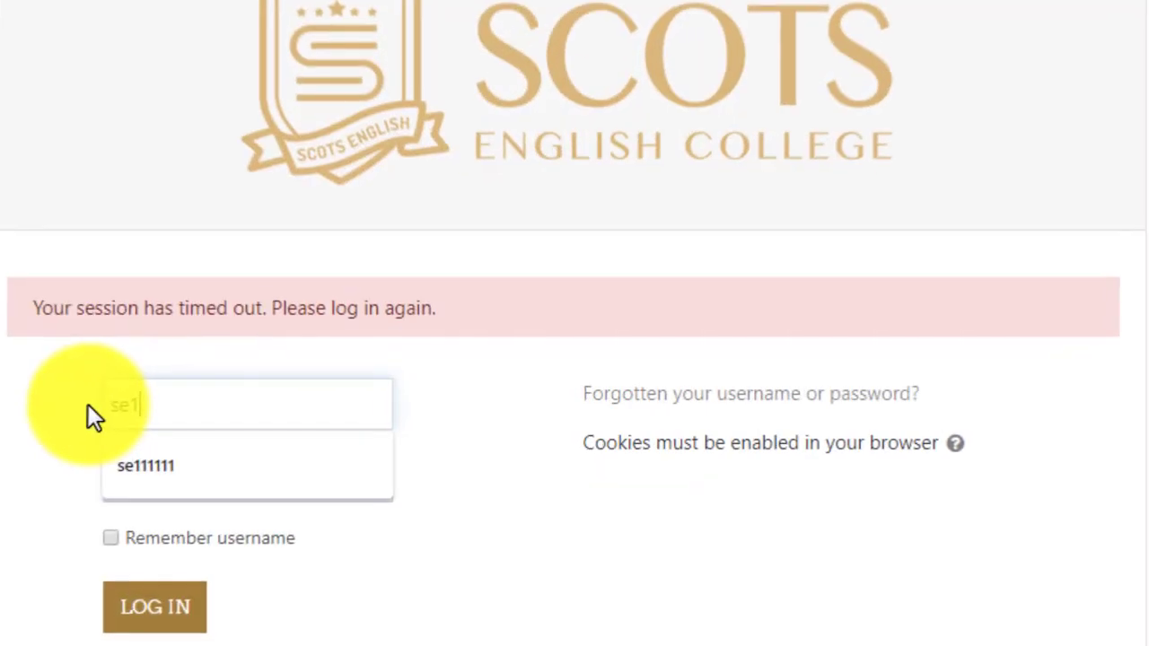
pyautogui.write('01010')
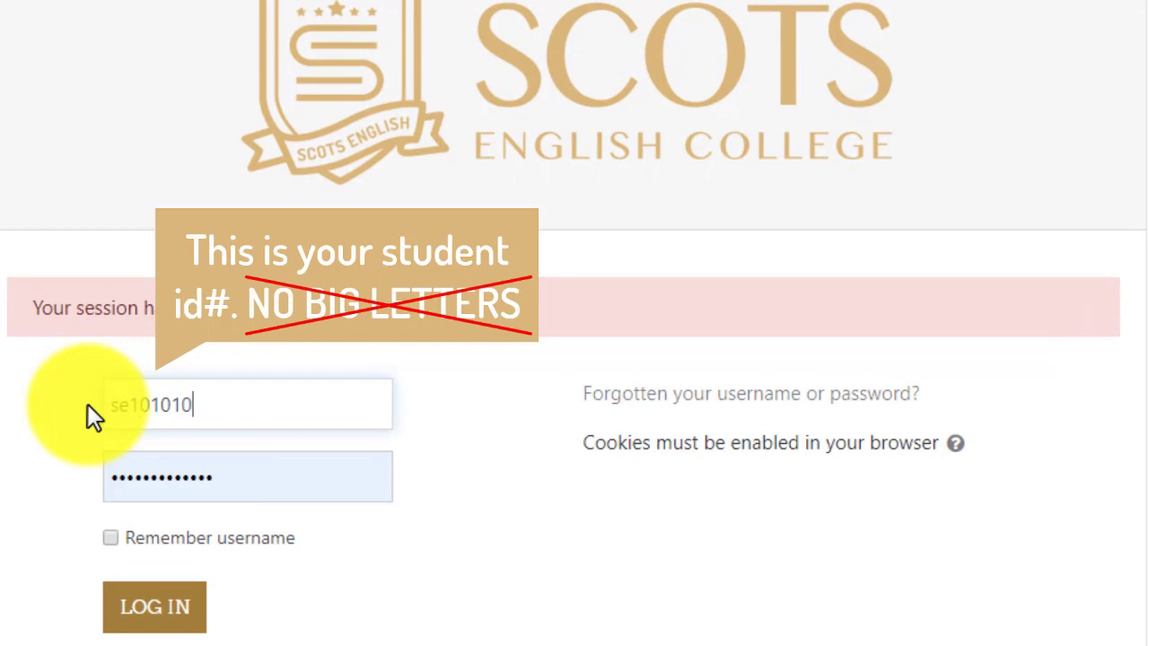
pyautogui.moveTo(233, 477); pyautogui.dragTo(95, 472)
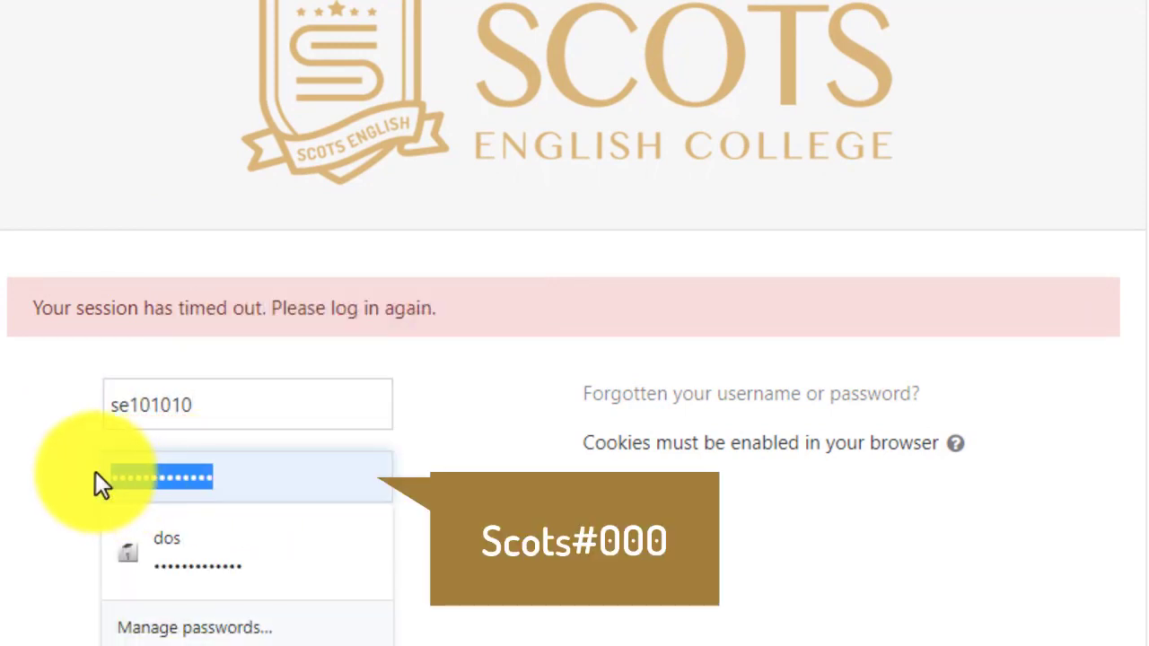
pyautogui.press('BackSpace')
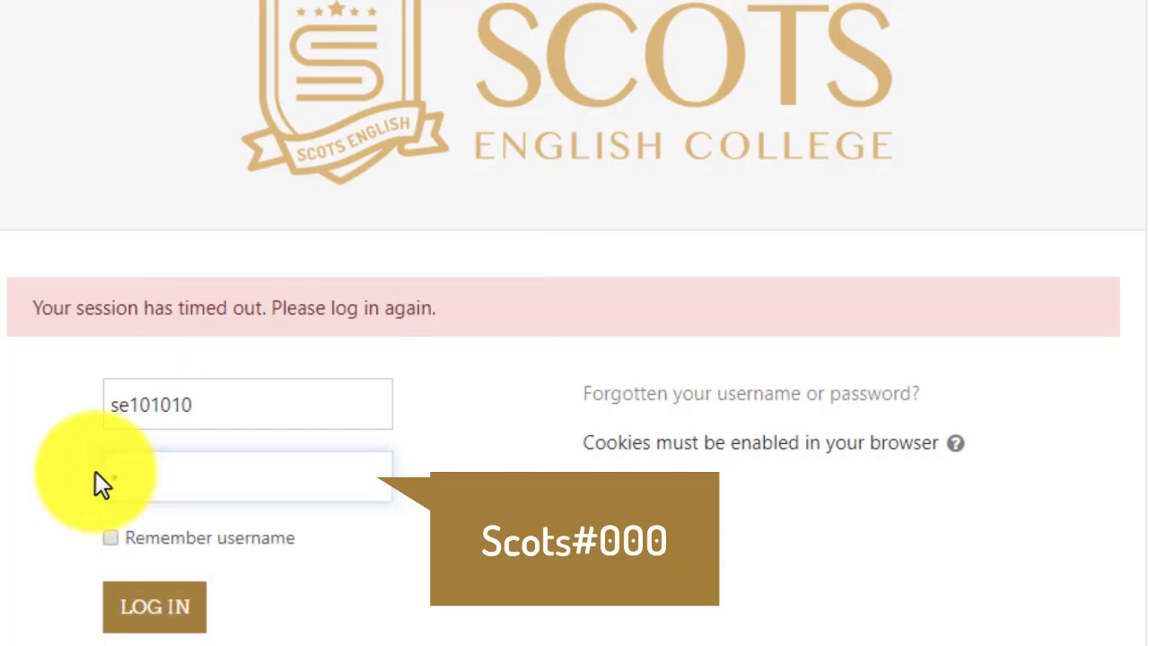
pyautogui.write('Scots#00000')
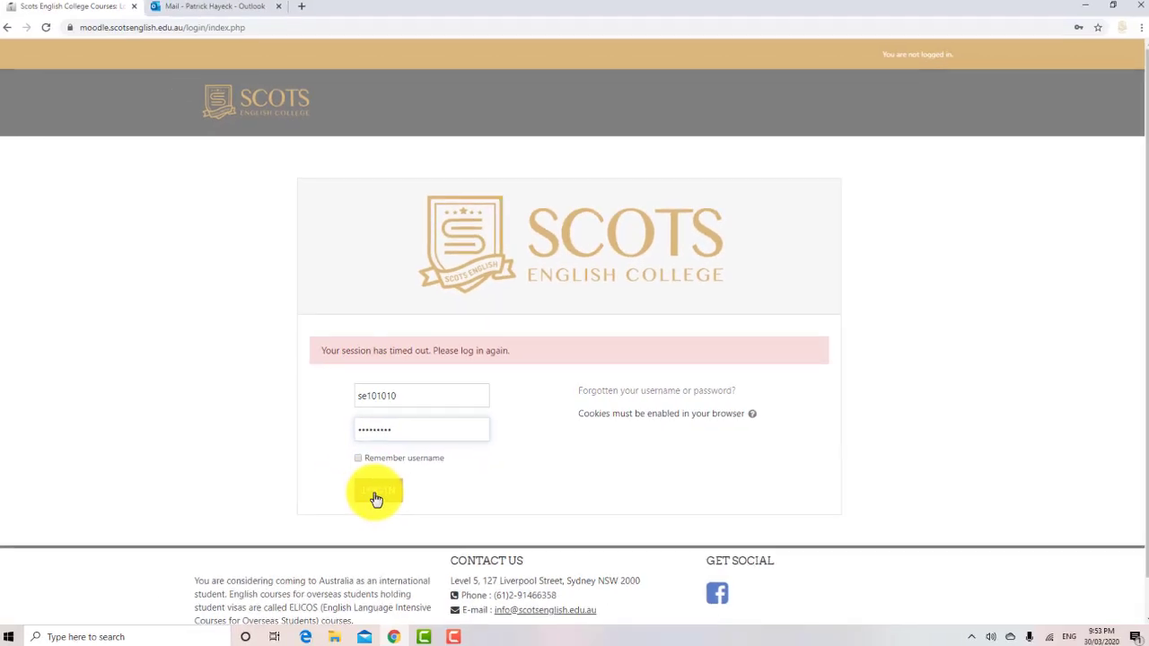
pyautogui.click(154, 607)
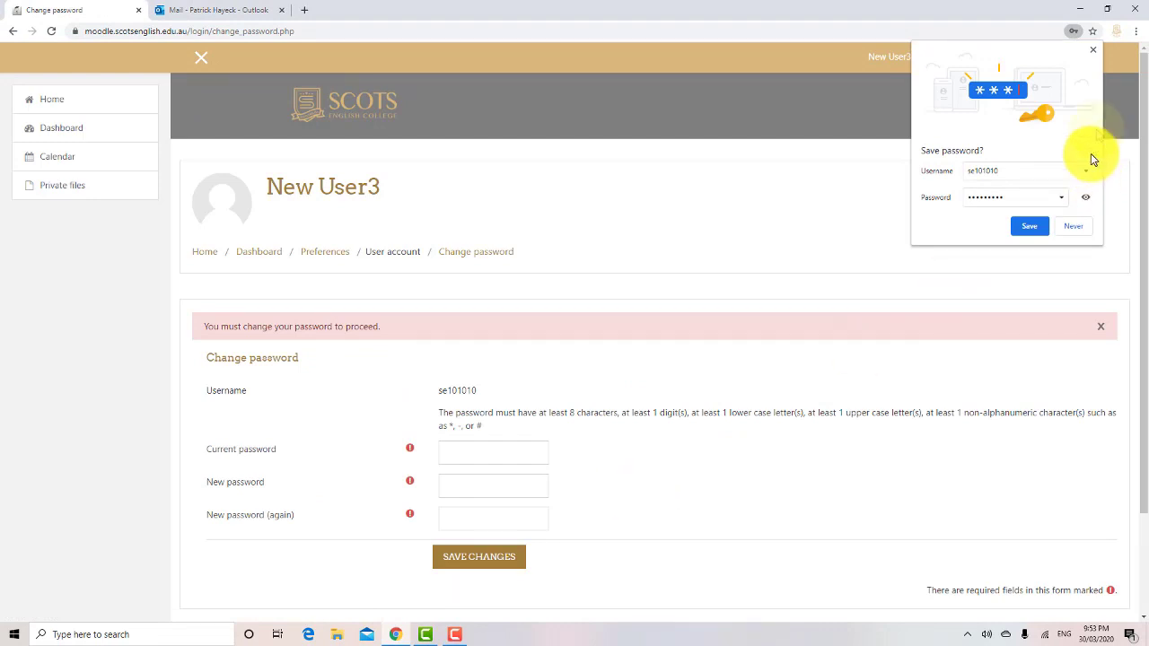
# Step: Dismiss the save-password offer, enter the current and new passwords, and save the change
pyautogui.click(1093, 50)
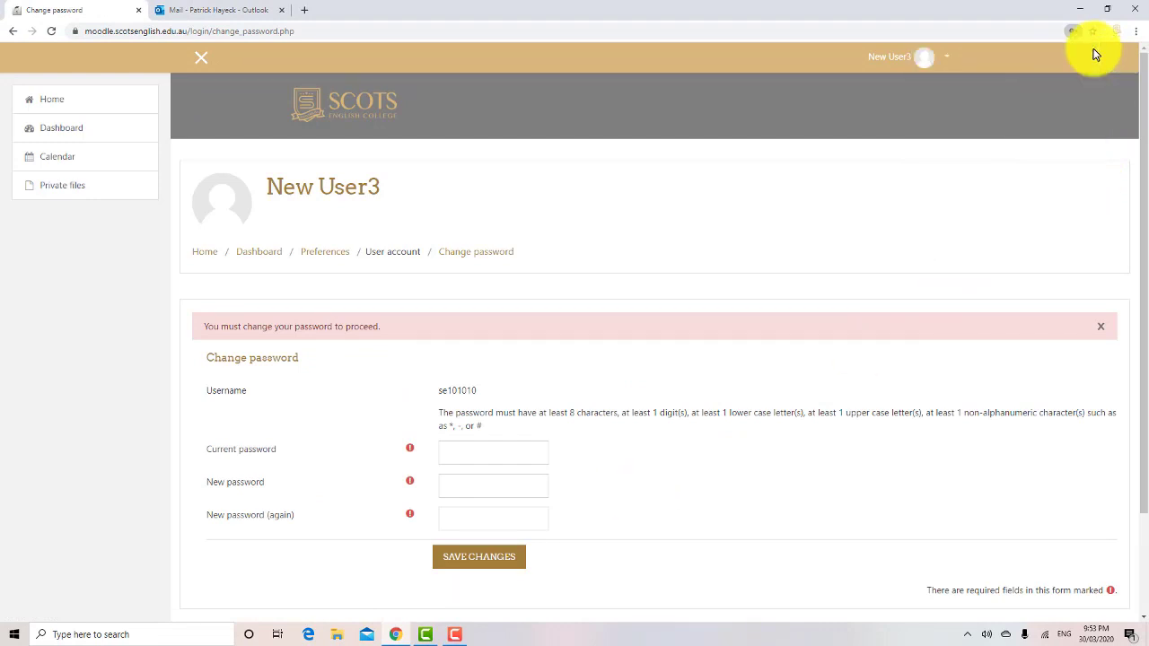
pyautogui.click(476, 453)
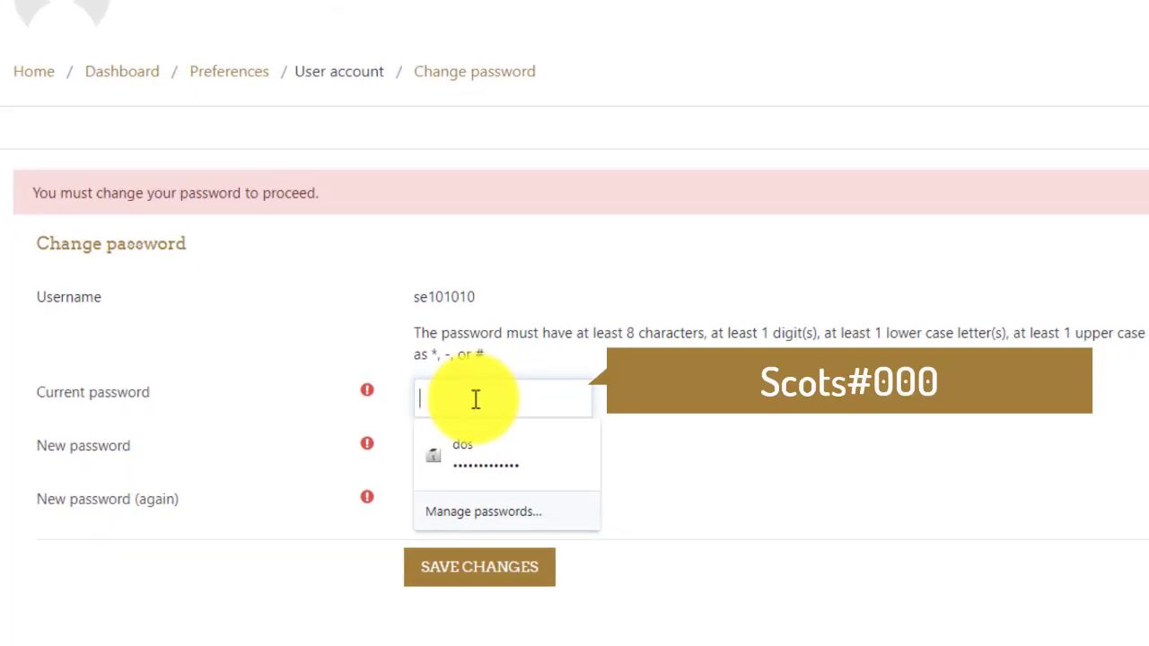
pyautogui.write('S')
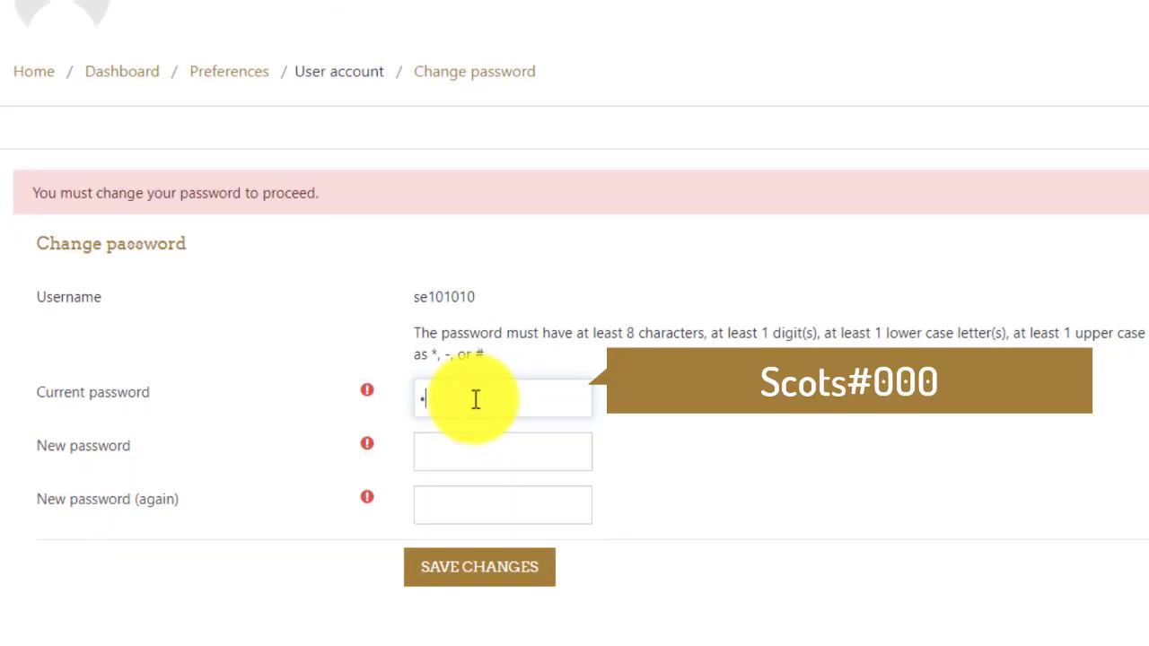
pyautogui.write('cots#000')
pyautogui.click(474, 451)
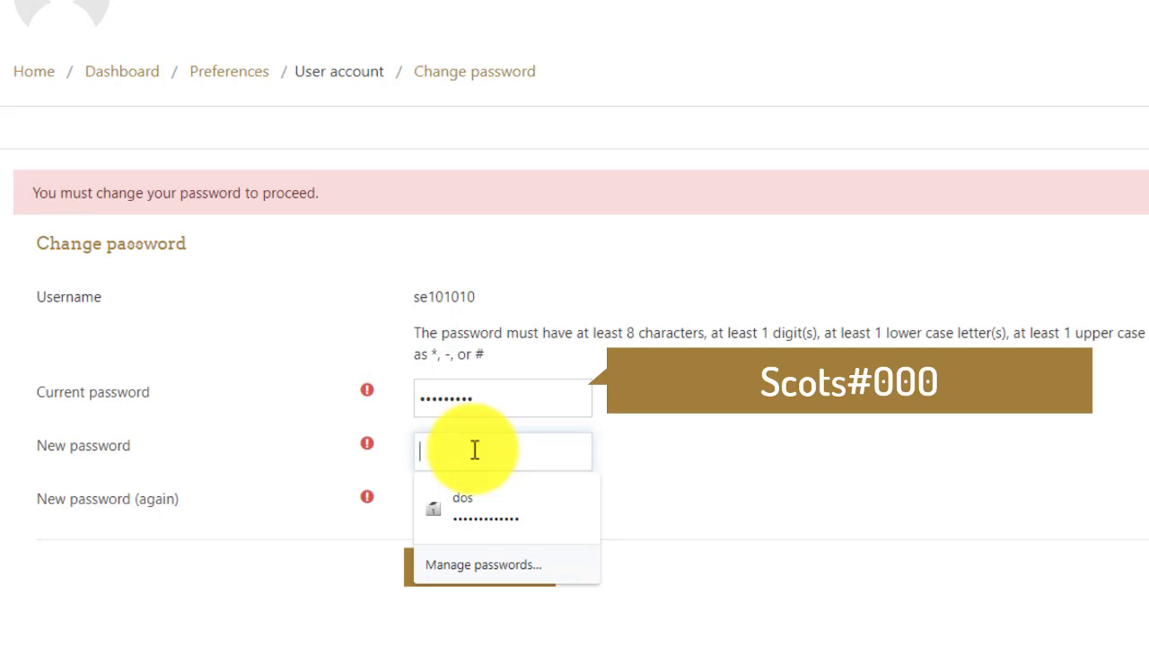
pyautogui.write('S')
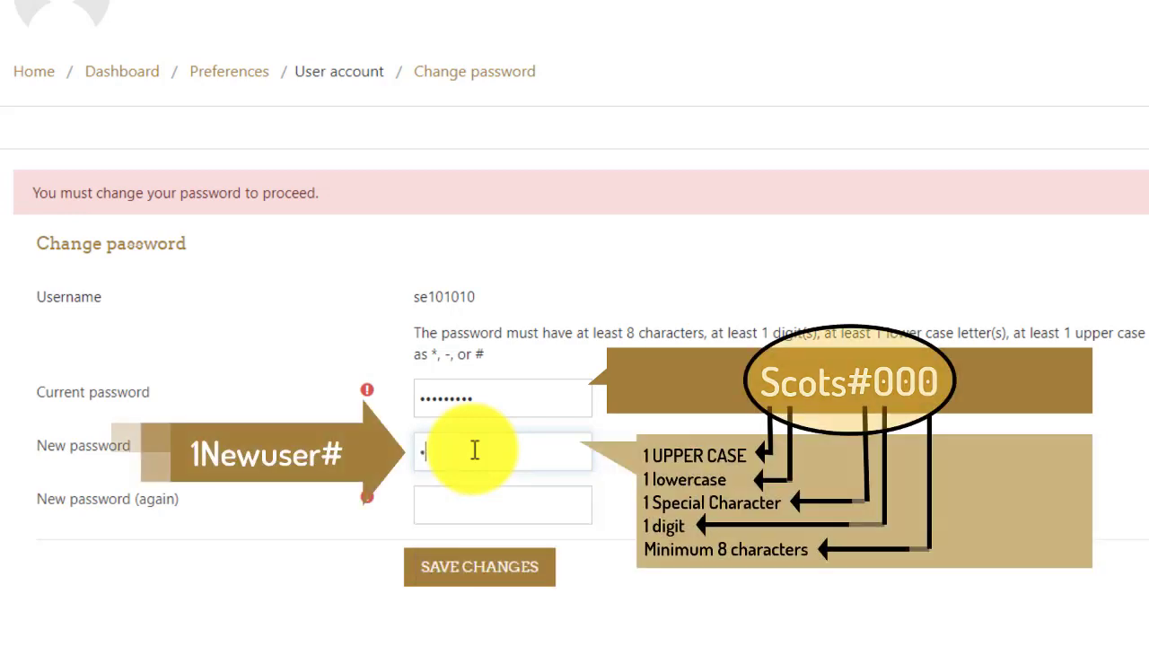
pyautogui.write('cots#000')
pyautogui.click(469, 502)
pyautogui.write('1Newuser')
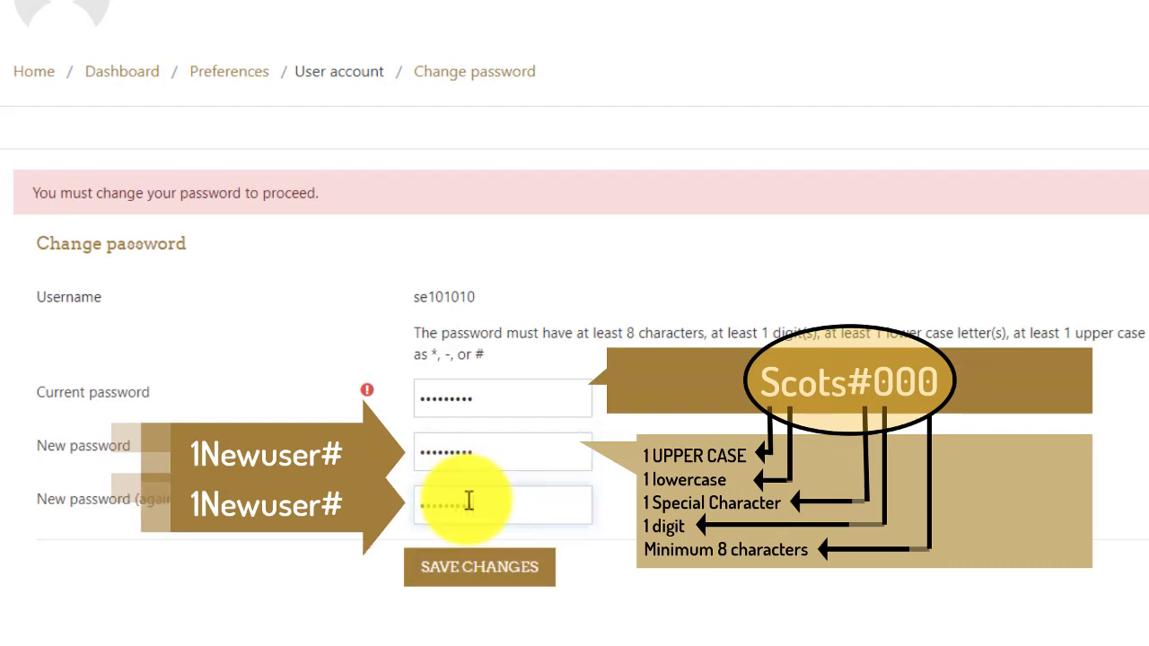
pyautogui.click(471, 571)
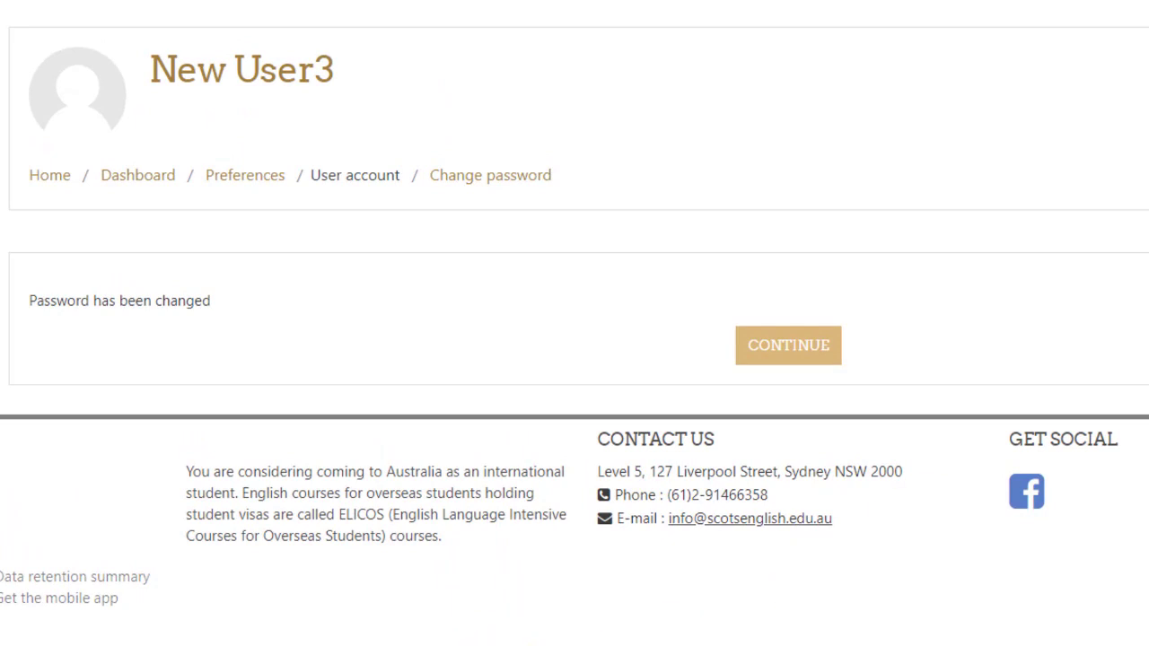
# Step: From the course list, open ReadMore for SCOTS Orientation 2020 to view its self-enrolment options
pyautogui.click(796, 353)
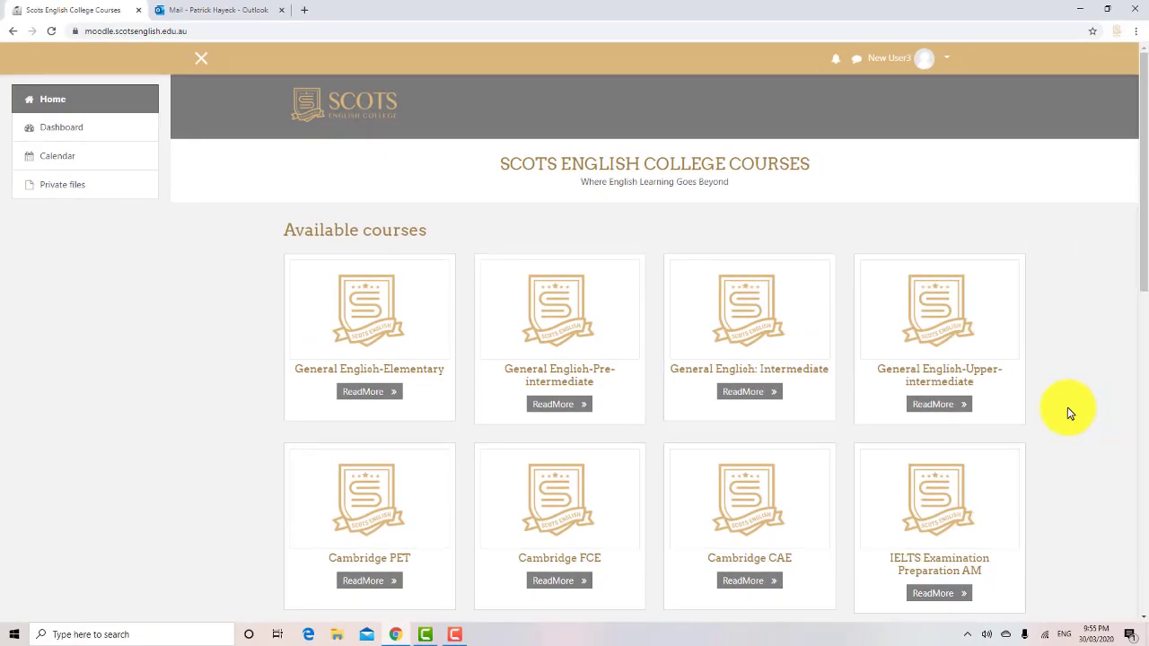
pyautogui.moveTo(1144, 257); pyautogui.dragTo(1146, 545)
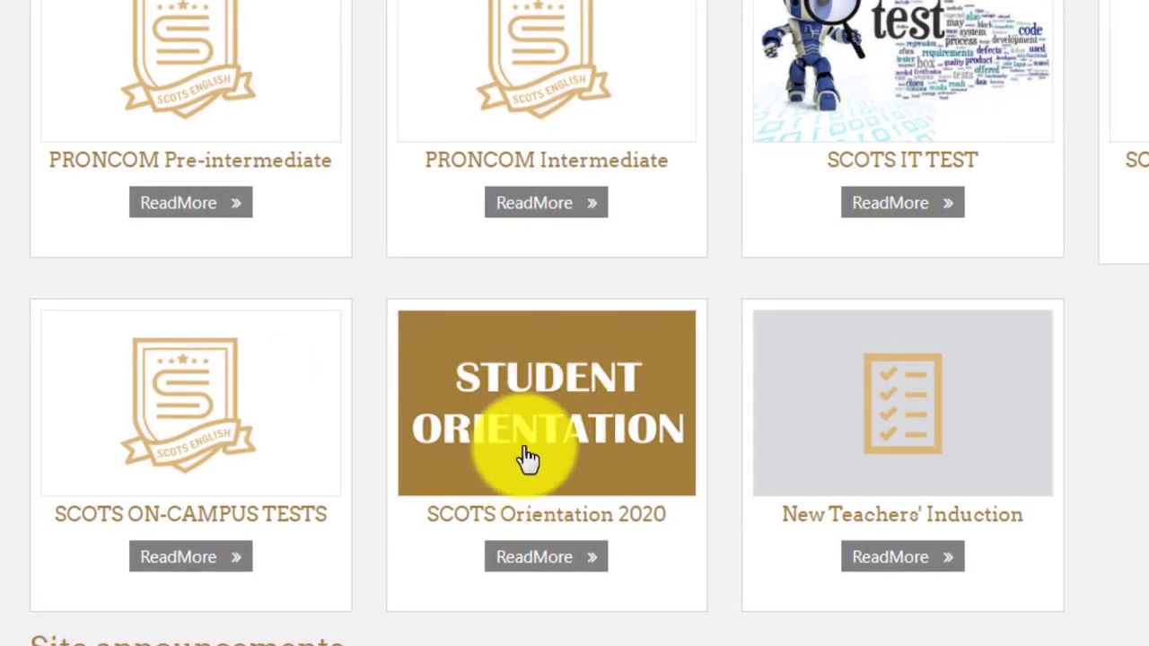
pyautogui.click(547, 565)
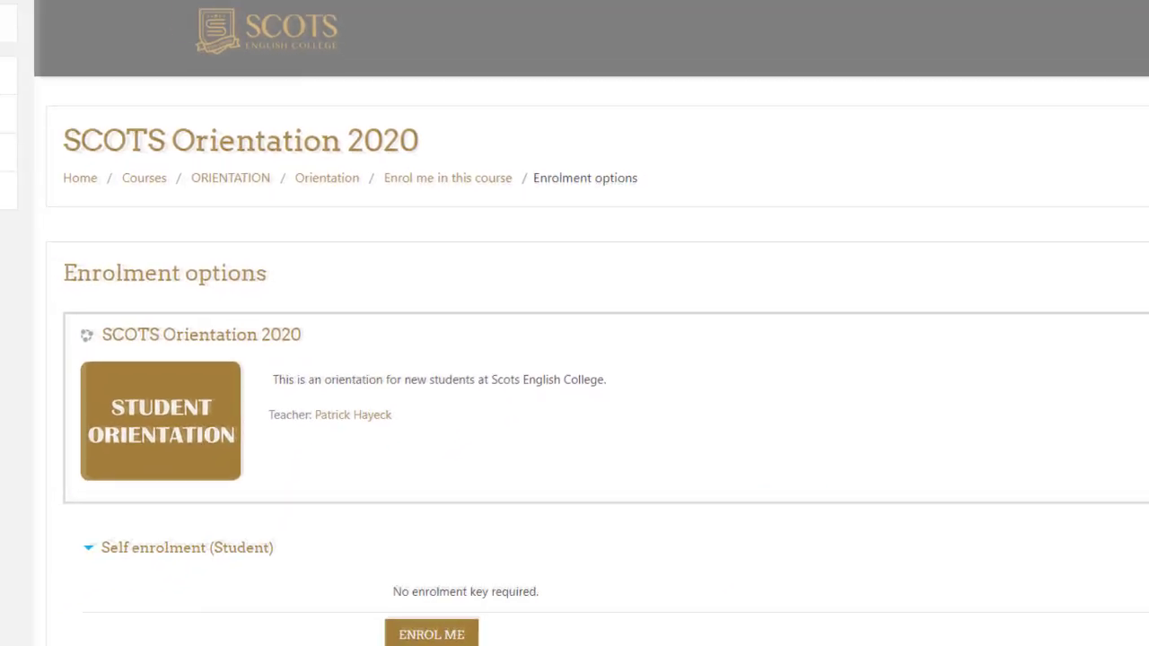
pyautogui.scroll(-1, 574, 359)
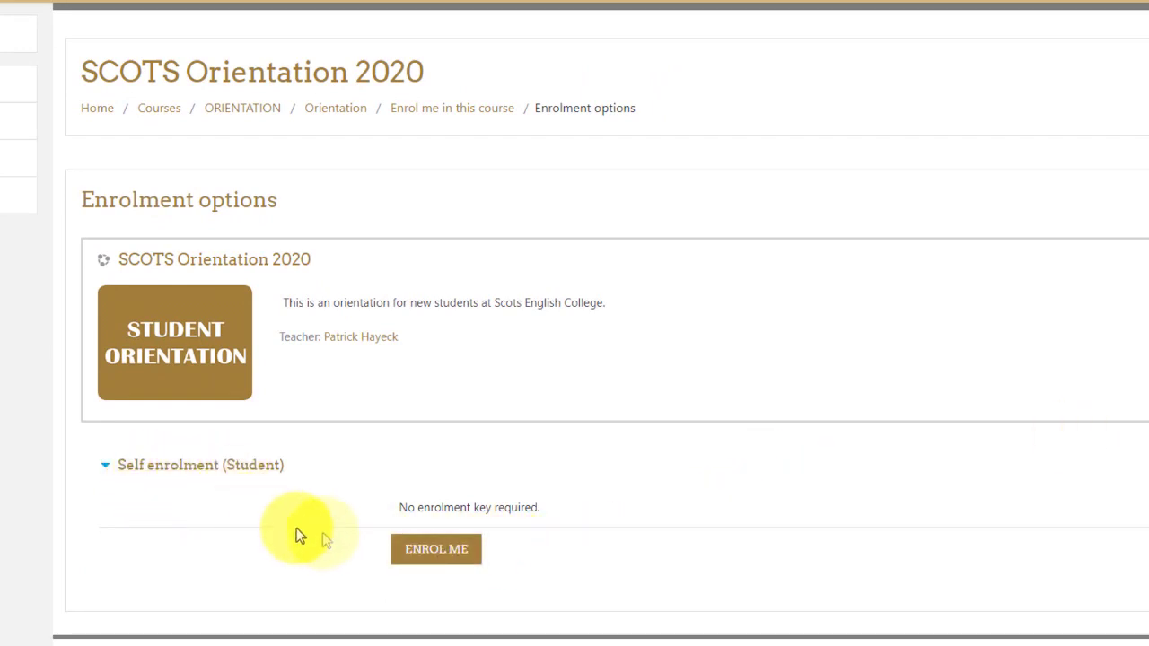
# Step: Enrol in SCOTS Orientation 2020 and close the New messaging interface tour
pyautogui.click(442, 564)
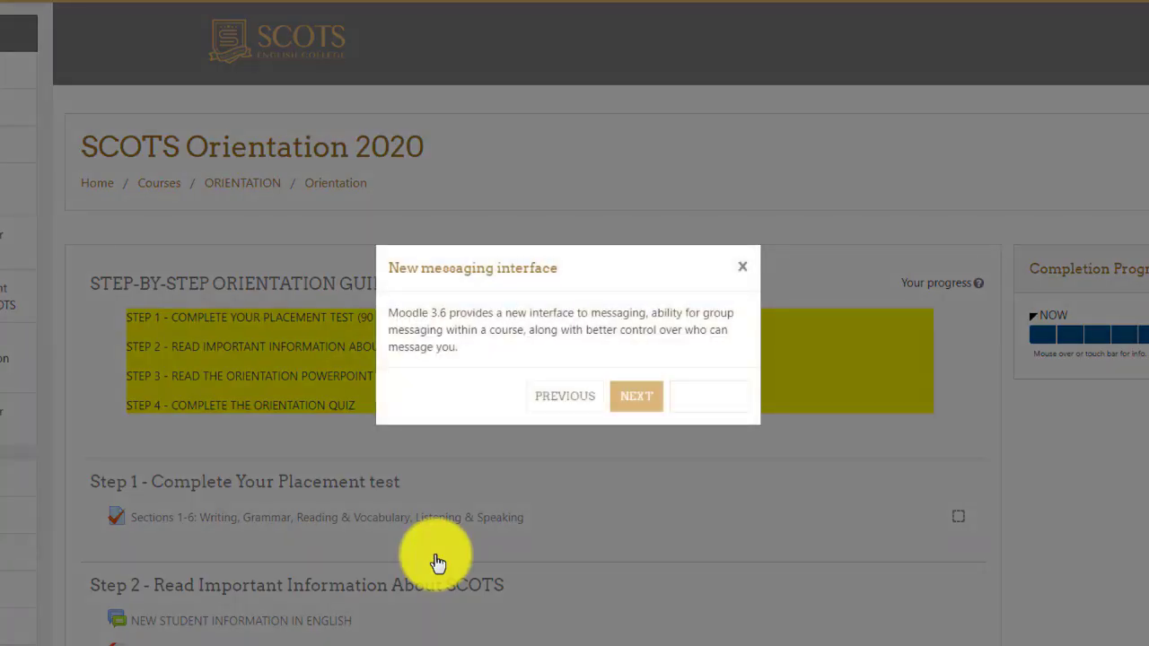
pyautogui.click(743, 270)
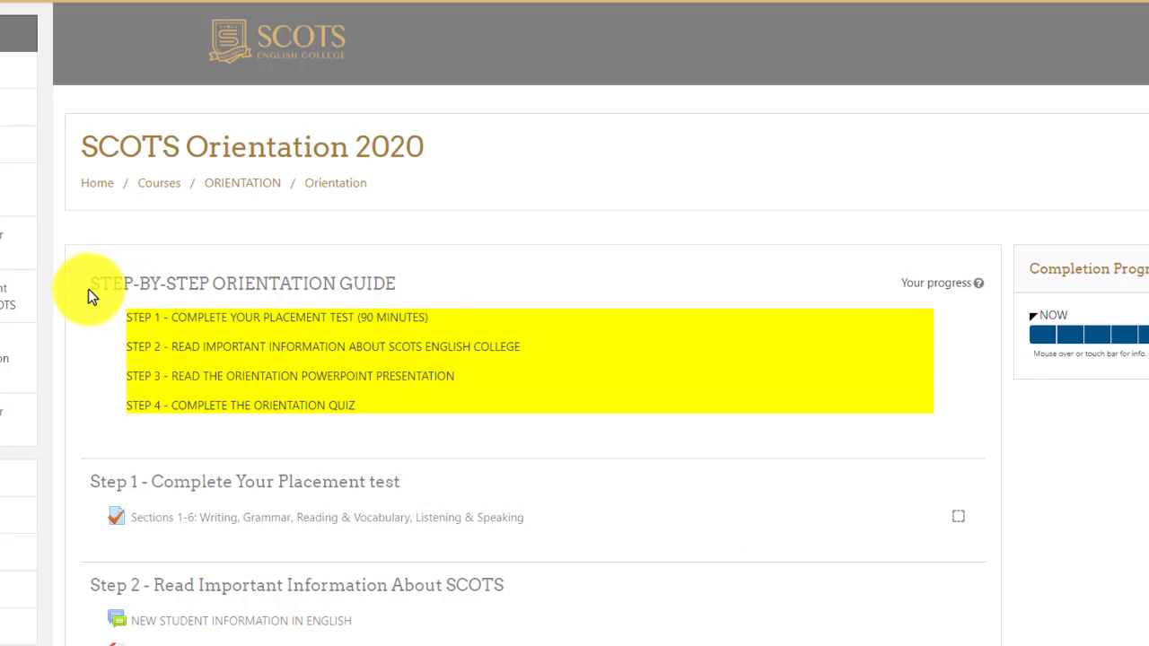
pyautogui.moveTo(88, 293); pyautogui.dragTo(506, 264)
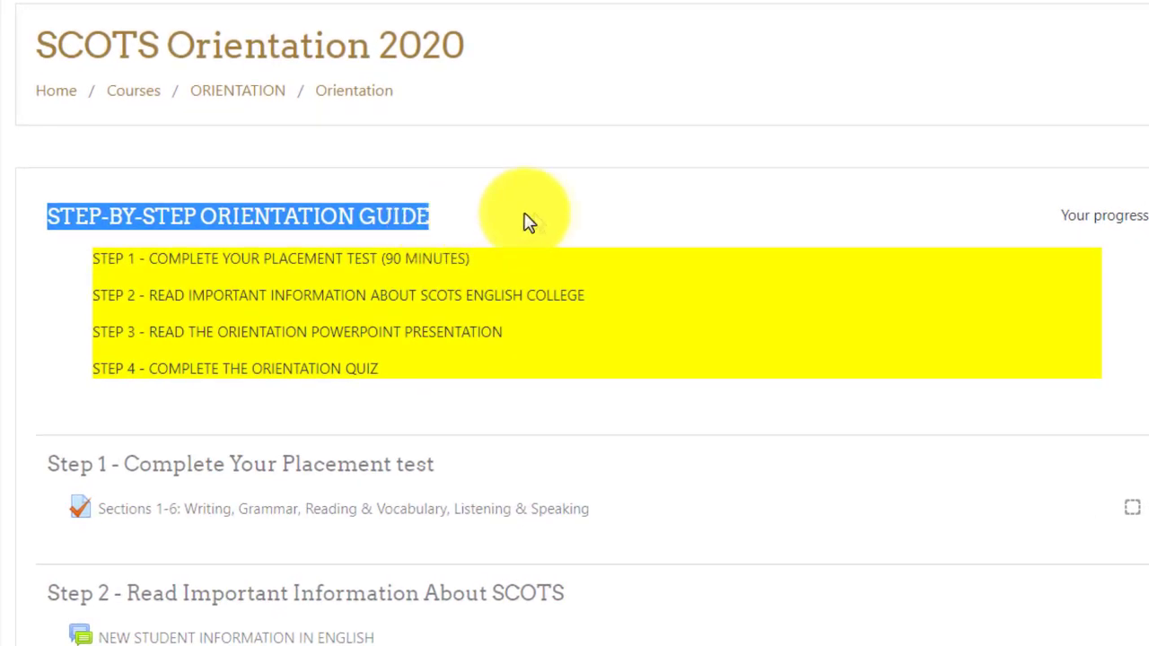
pyautogui.click(542, 222)
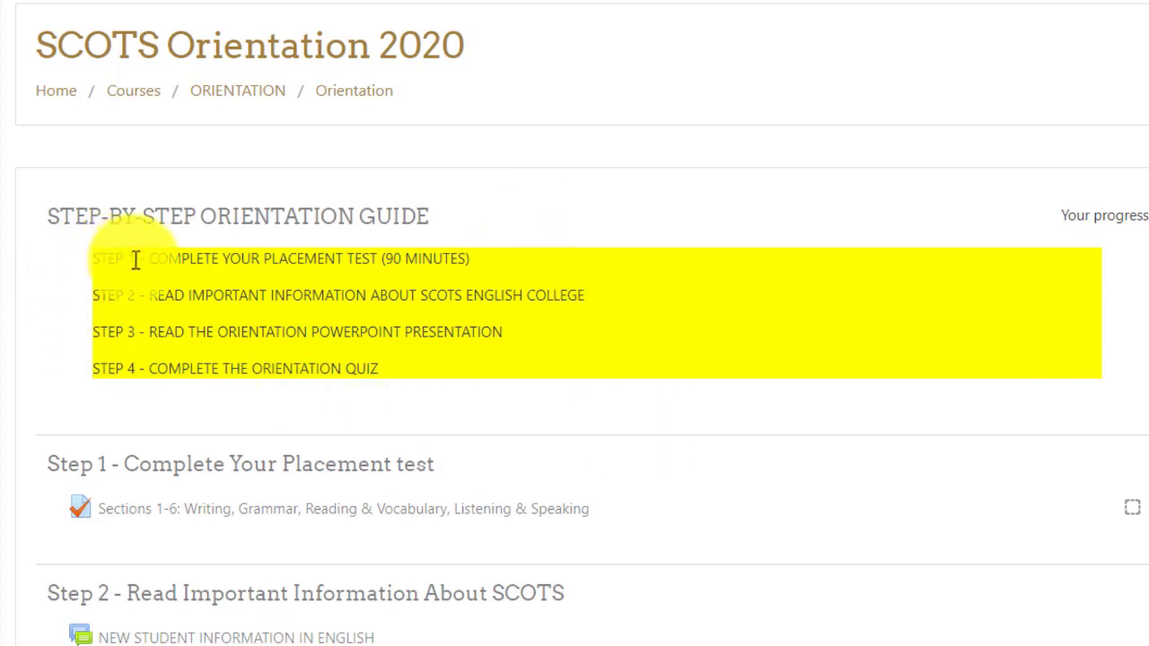
pyautogui.moveTo(132, 259); pyautogui.dragTo(97, 258)
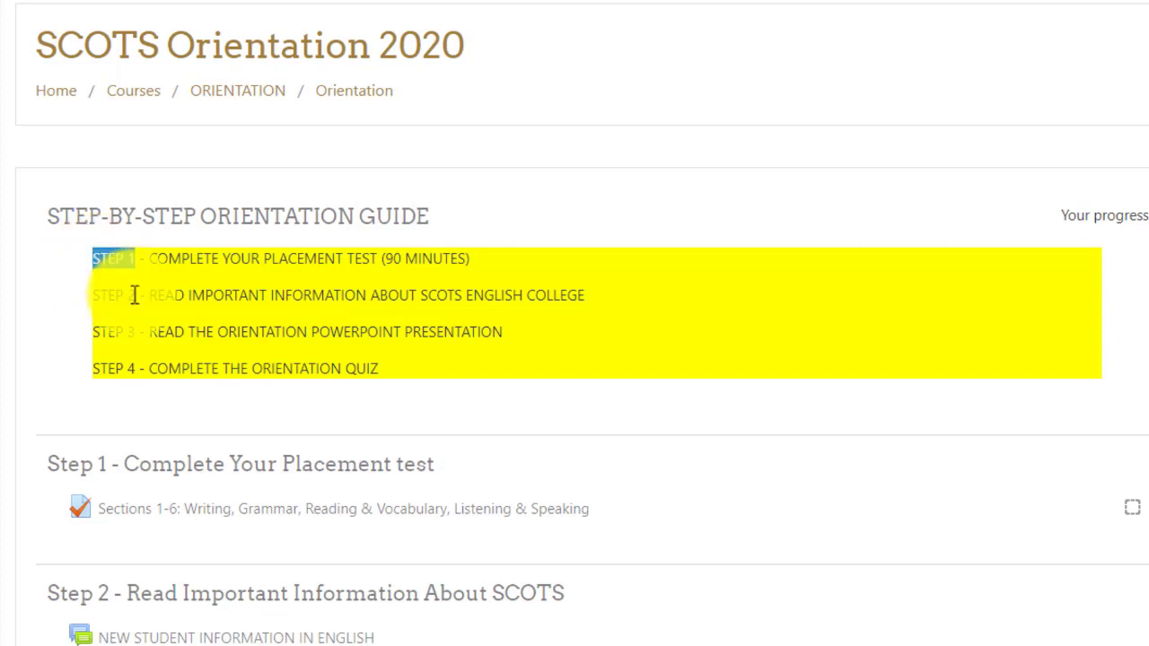
pyautogui.moveTo(135, 295); pyautogui.dragTo(93, 295)
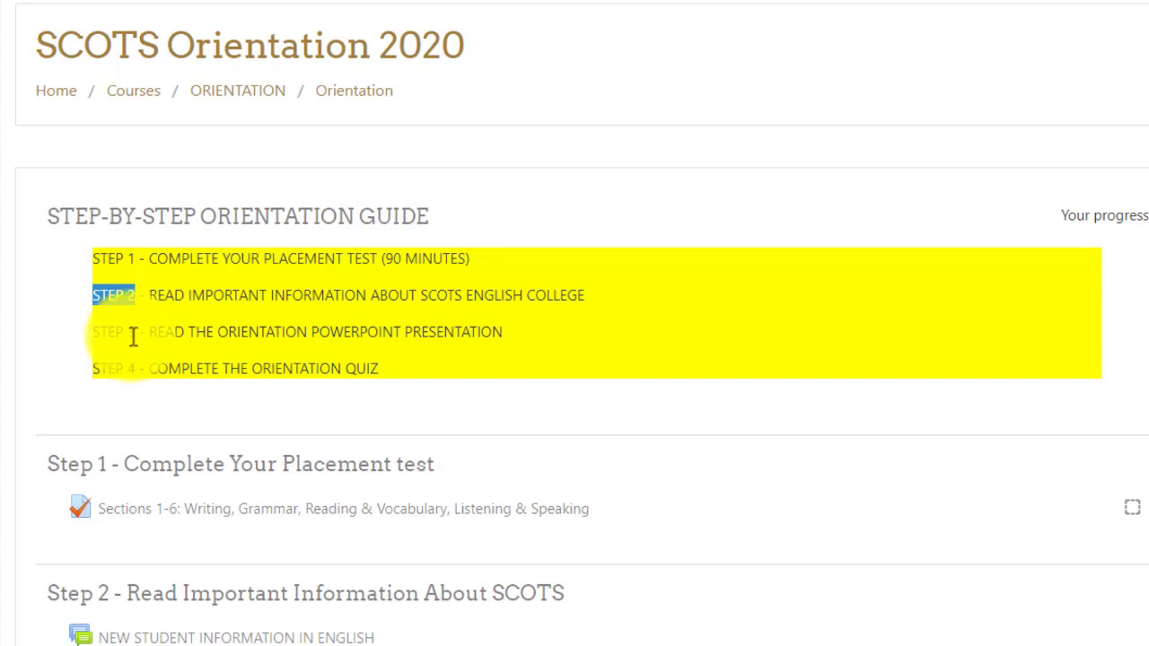
pyautogui.moveTo(135, 333); pyautogui.dragTo(93, 332)
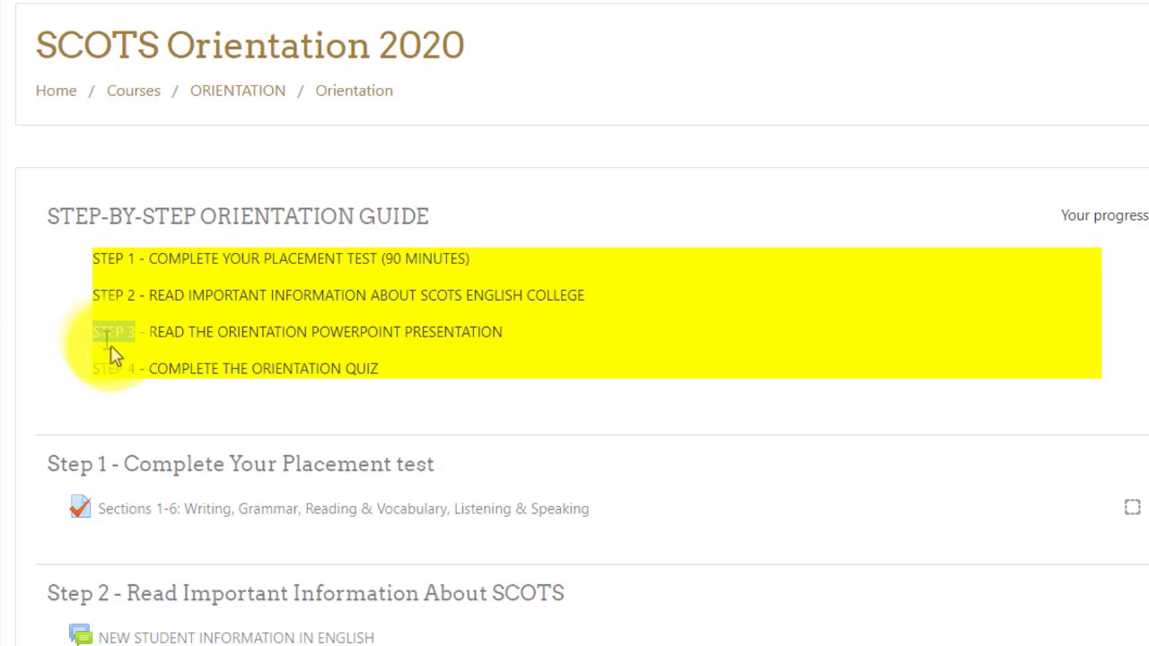
pyautogui.moveTo(137, 368); pyautogui.dragTo(93, 368)
pyautogui.scroll(-3, 213, 405)
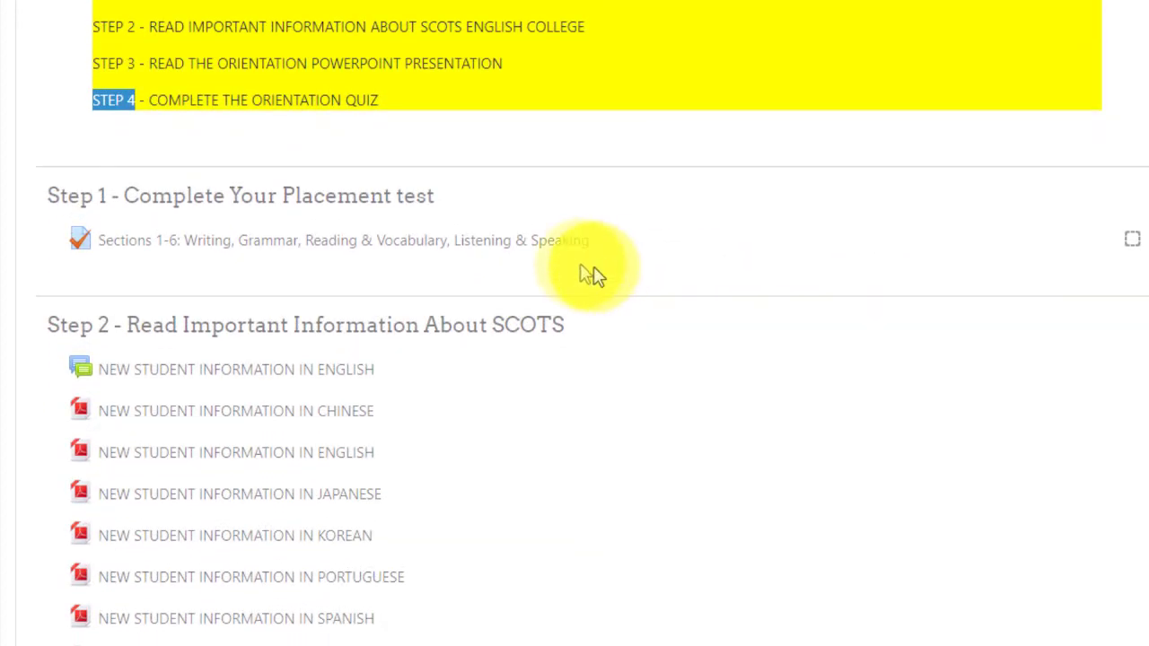
pyautogui.click(473, 206)
pyautogui.moveTo(453, 205); pyautogui.dragTo(46, 206)
pyautogui.click(54, 215)
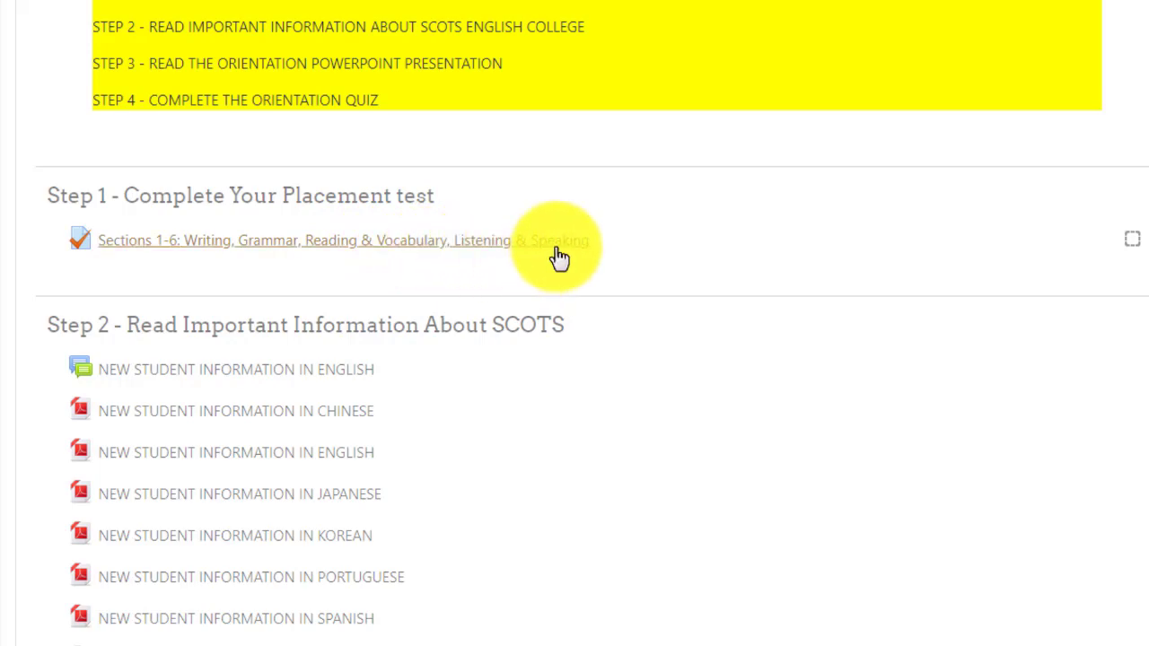
pyautogui.scroll(-2, 692, 390)
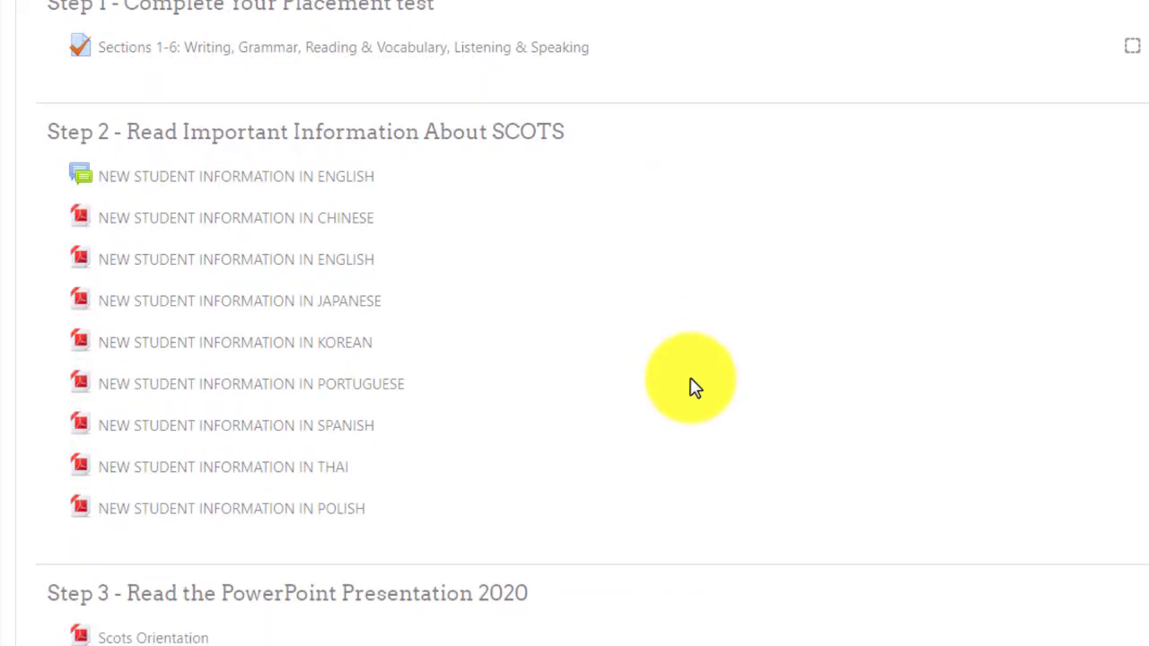
pyautogui.moveTo(44, 141); pyautogui.dragTo(567, 136)
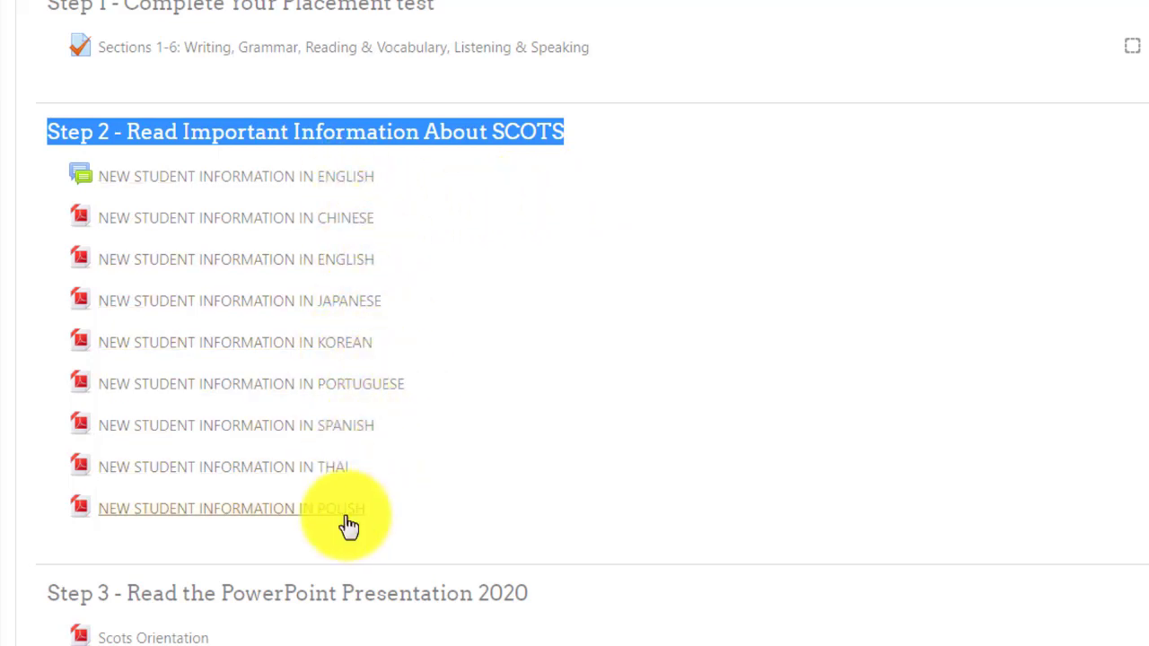
pyautogui.scroll(-4, 534, 520)
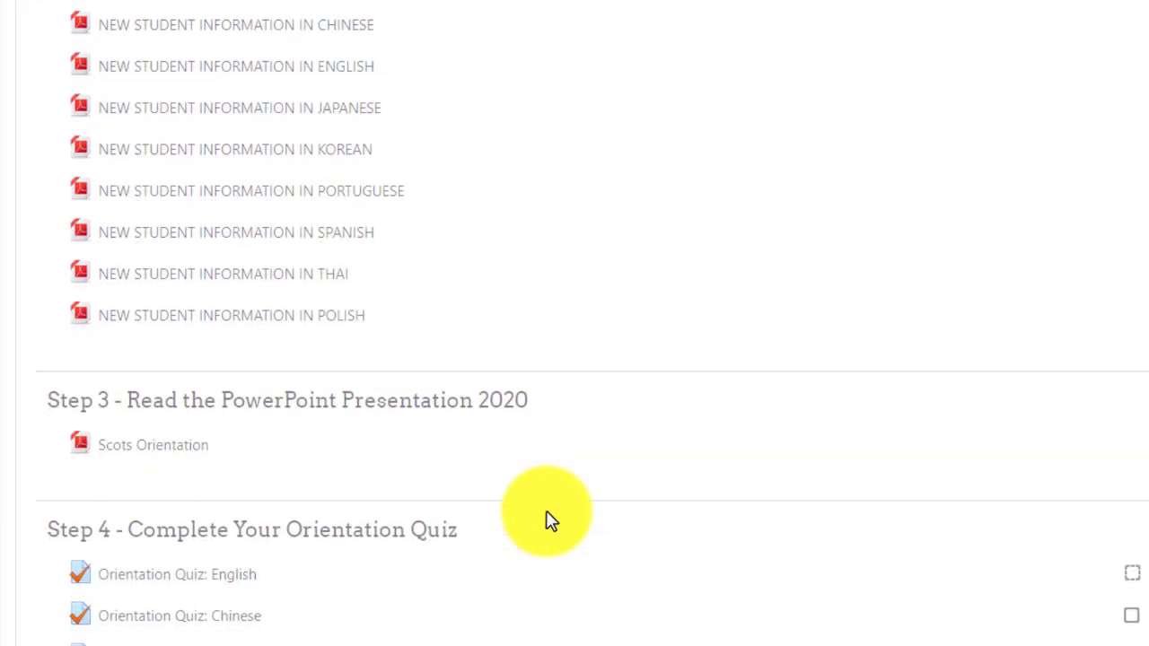
pyautogui.moveTo(44, 224); pyautogui.dragTo(508, 213)
pyautogui.click(97, 366)
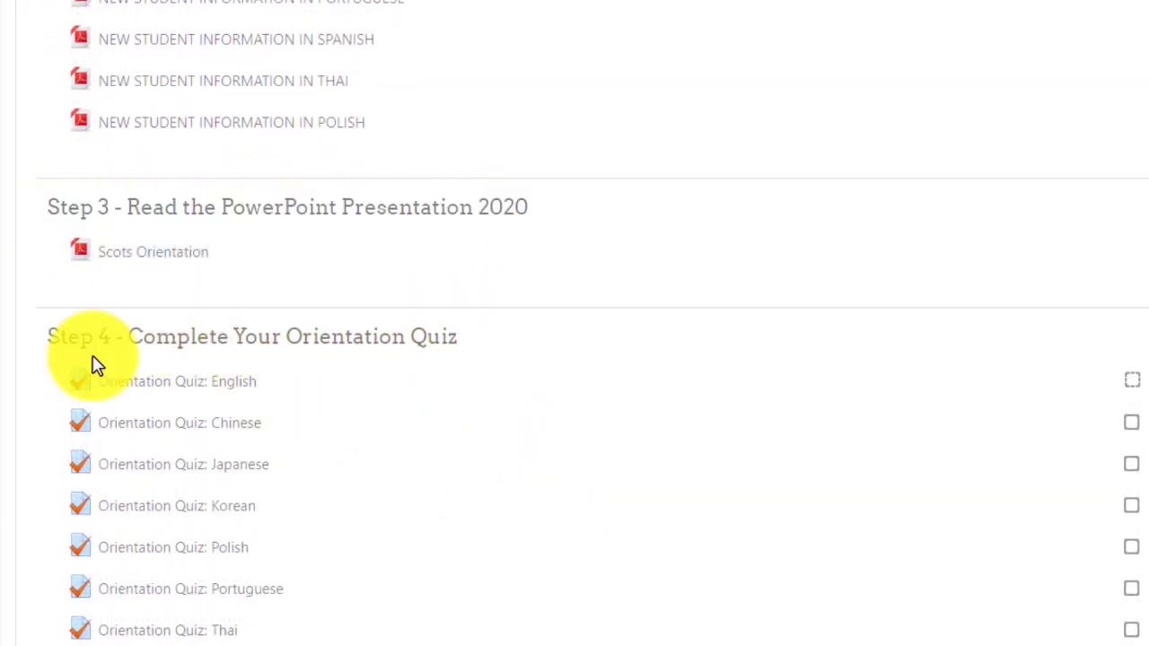
pyautogui.moveTo(41, 350); pyautogui.dragTo(466, 370)
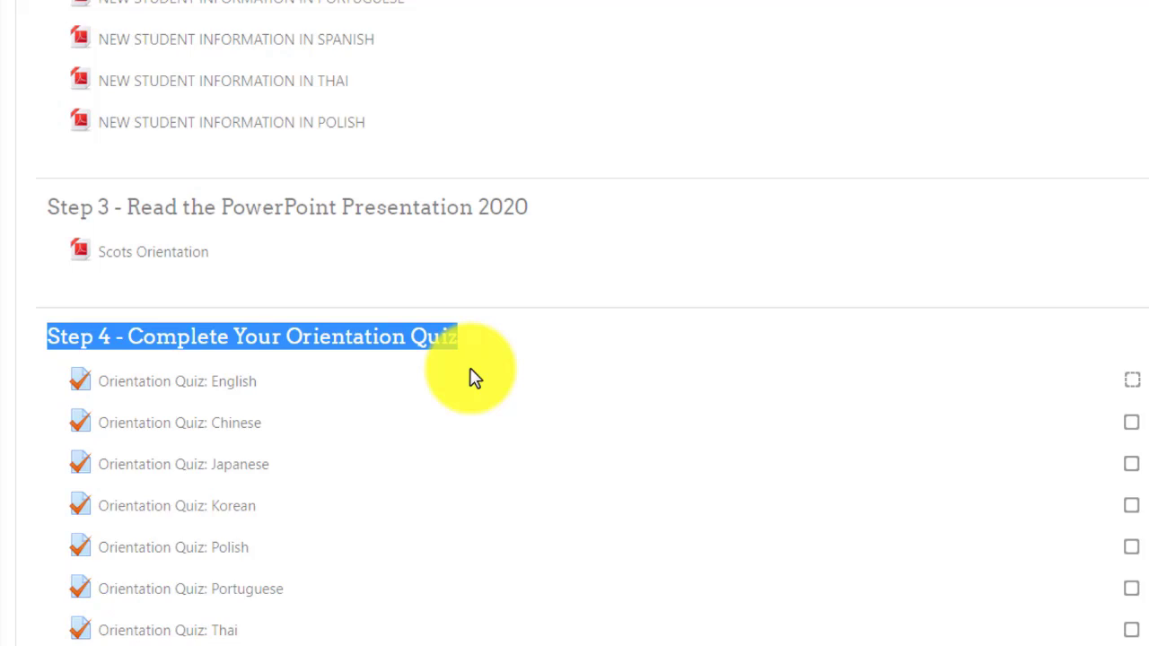
pyautogui.click(27, 415)
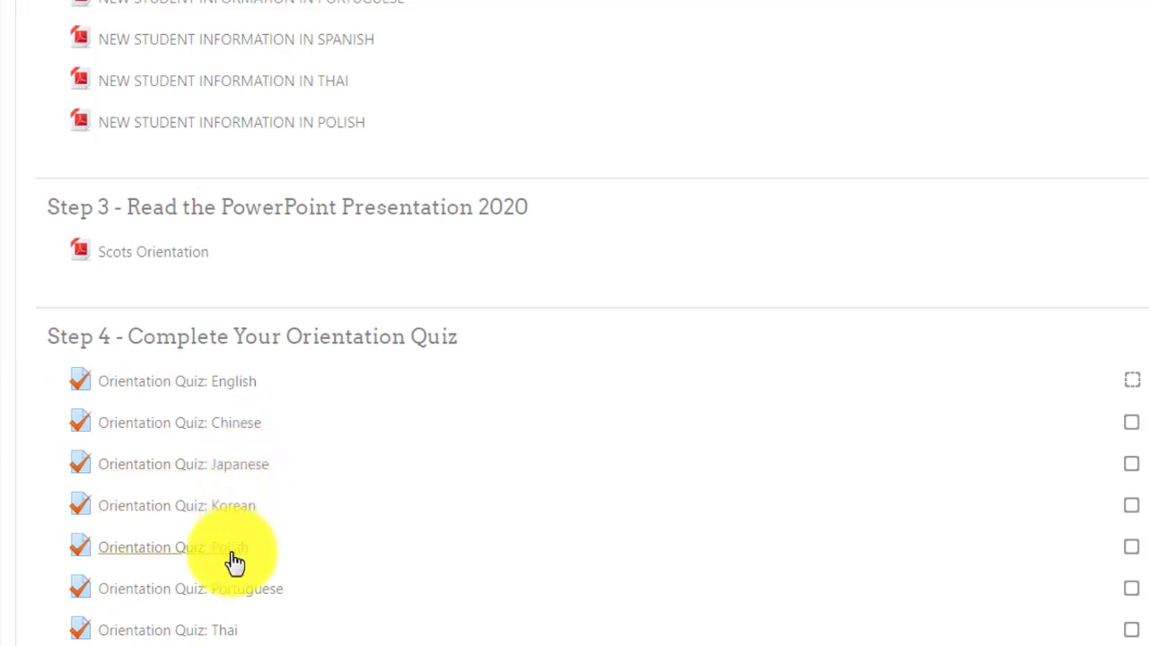
pyautogui.scroll(-2, 499, 591)
pyautogui.scroll(10, 499, 590)
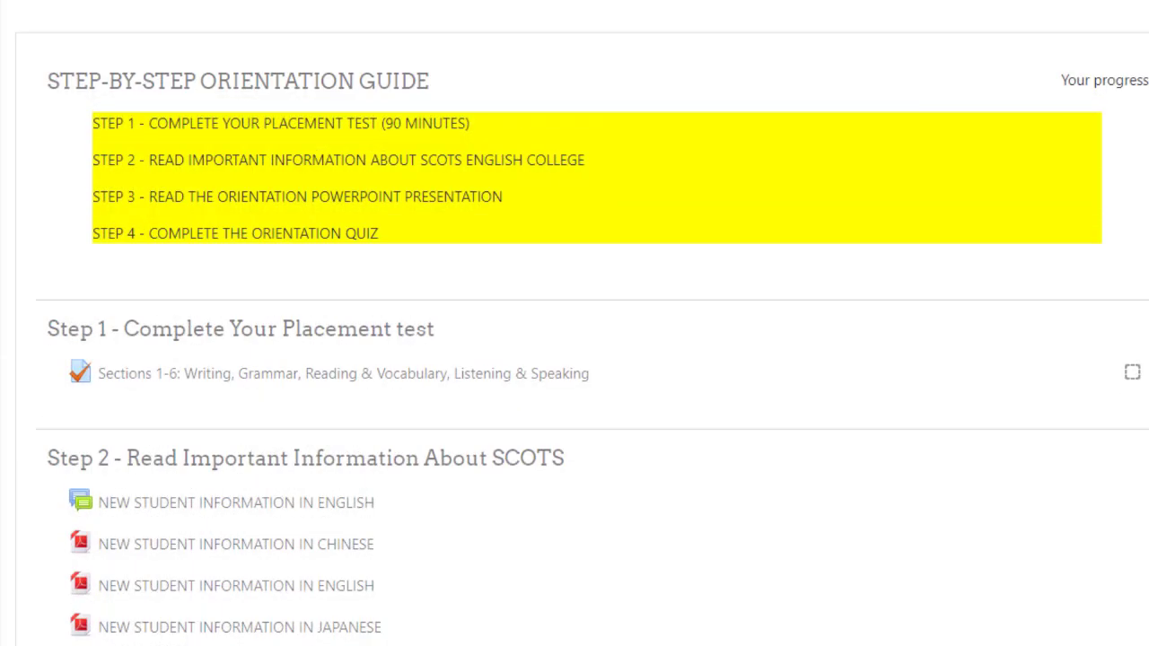
pyautogui.scroll(-1, 318, 243)
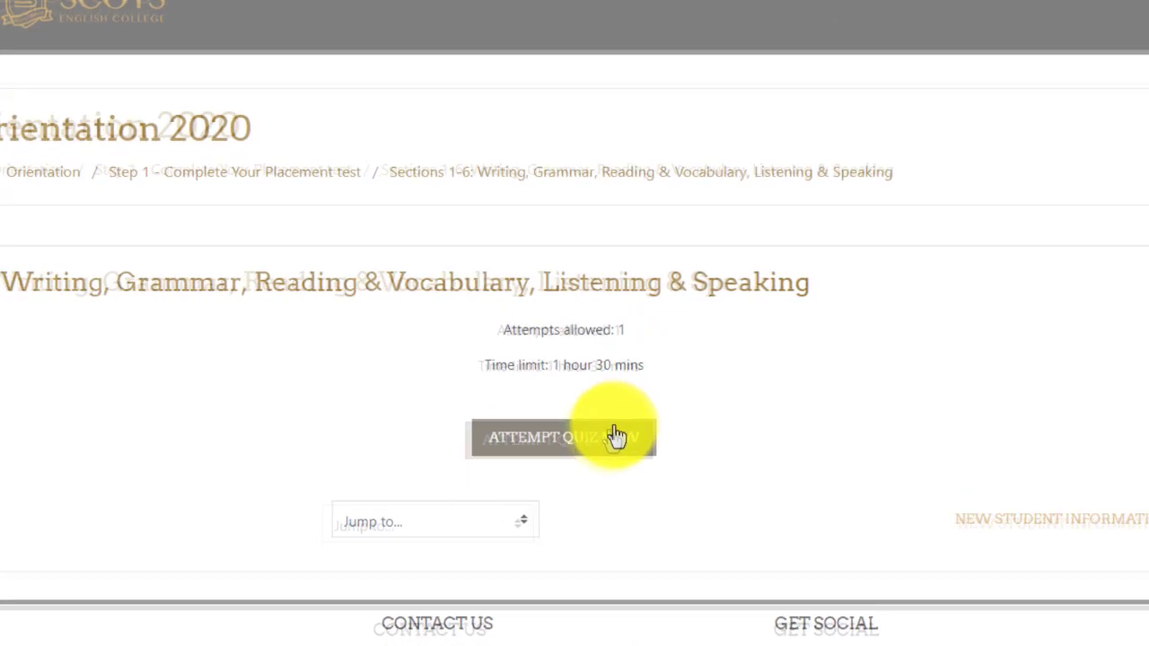
# Step: Start a timed attempt of the Sections 1-6 placement test and jump to question 6
pyautogui.click(536, 466)
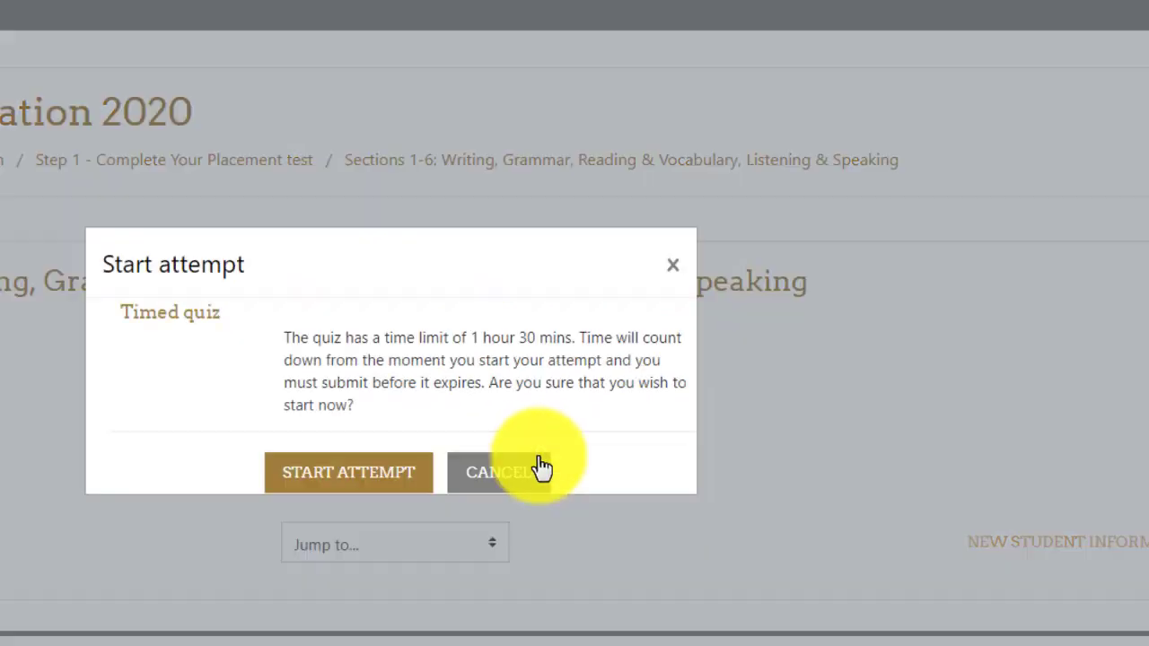
pyautogui.click(352, 484)
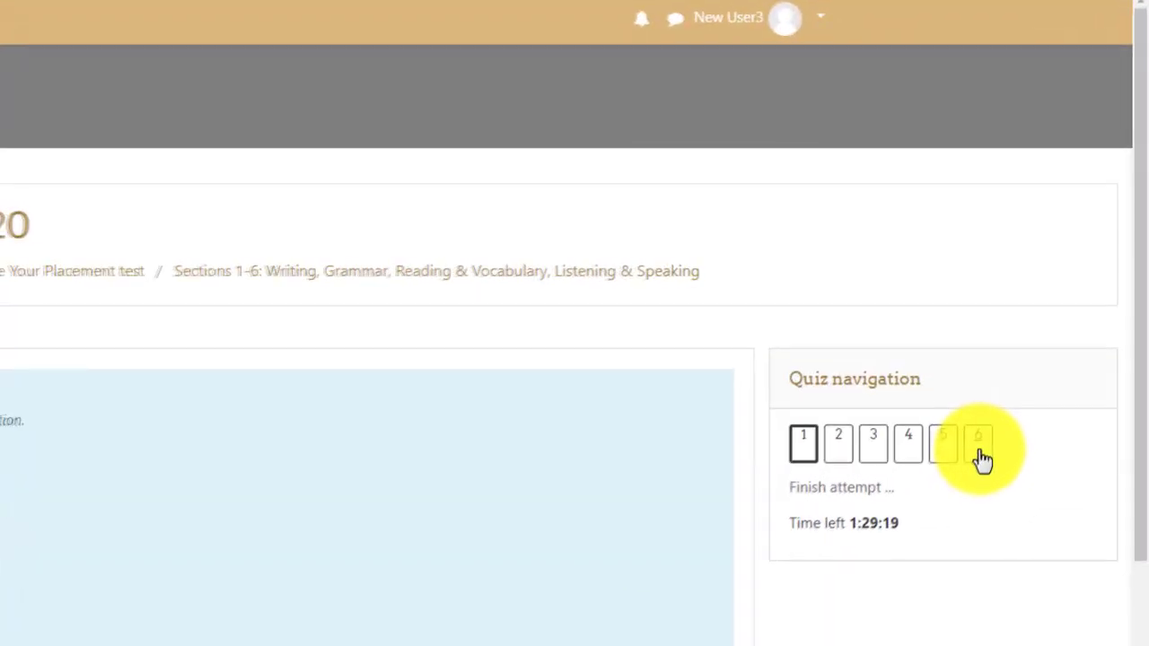
pyautogui.click(1043, 320)
# Step: Finish the placement test attempt to see its summary, then return Home
pyautogui.scroll(-10, 1017, 538)
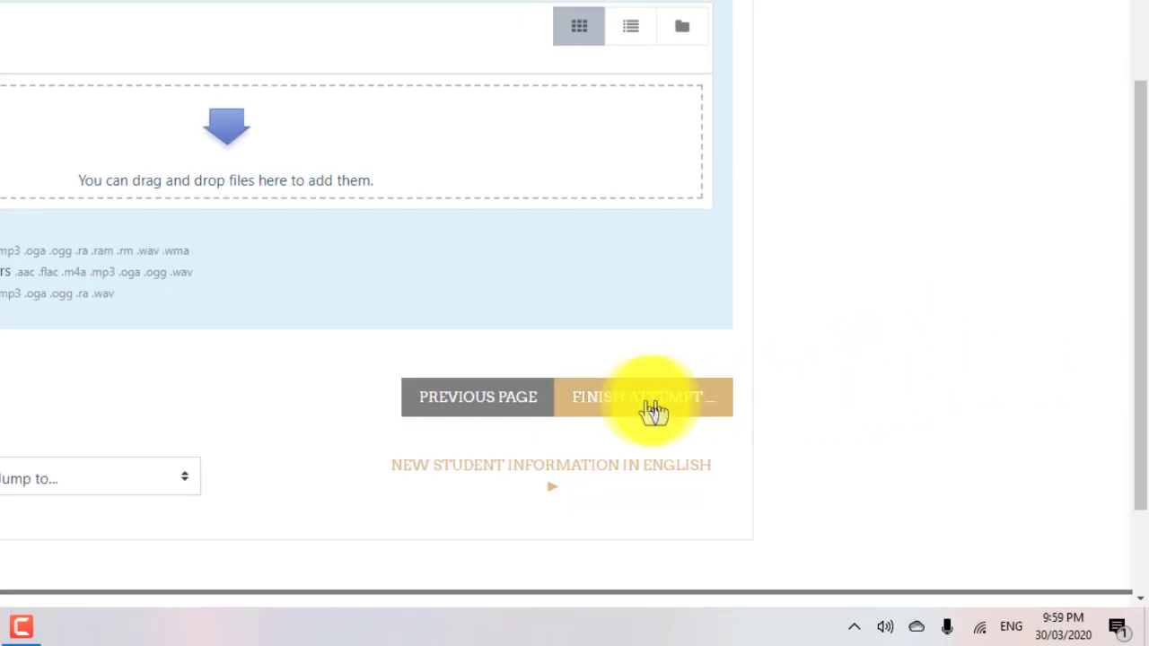
pyautogui.click(642, 408)
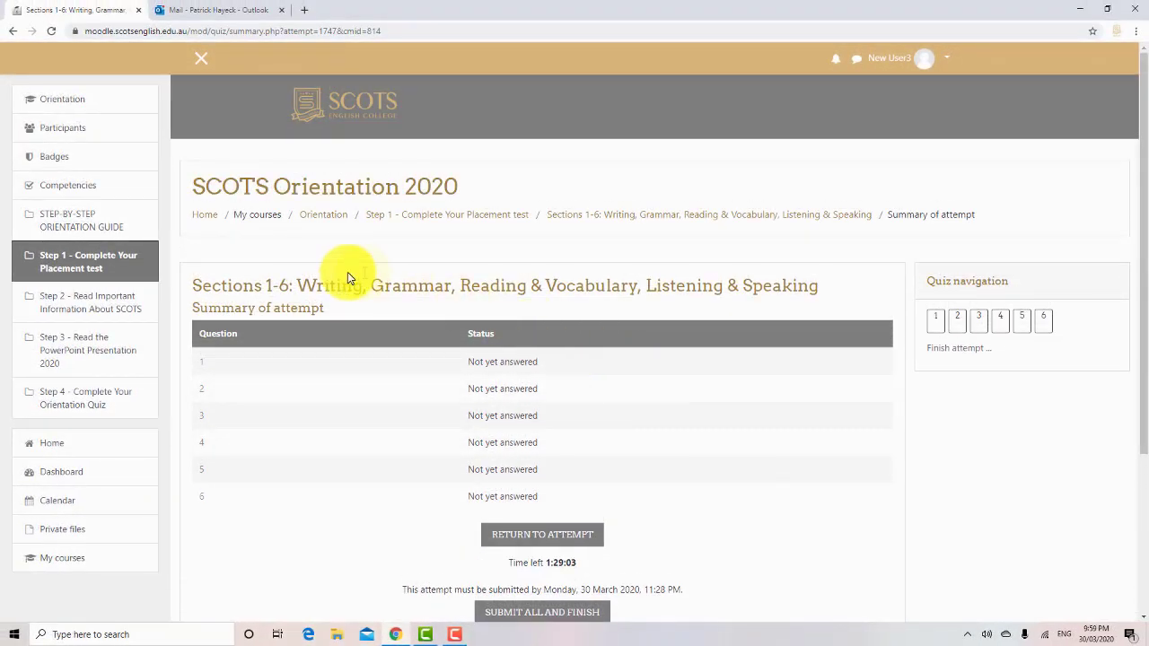
pyautogui.click(205, 220)
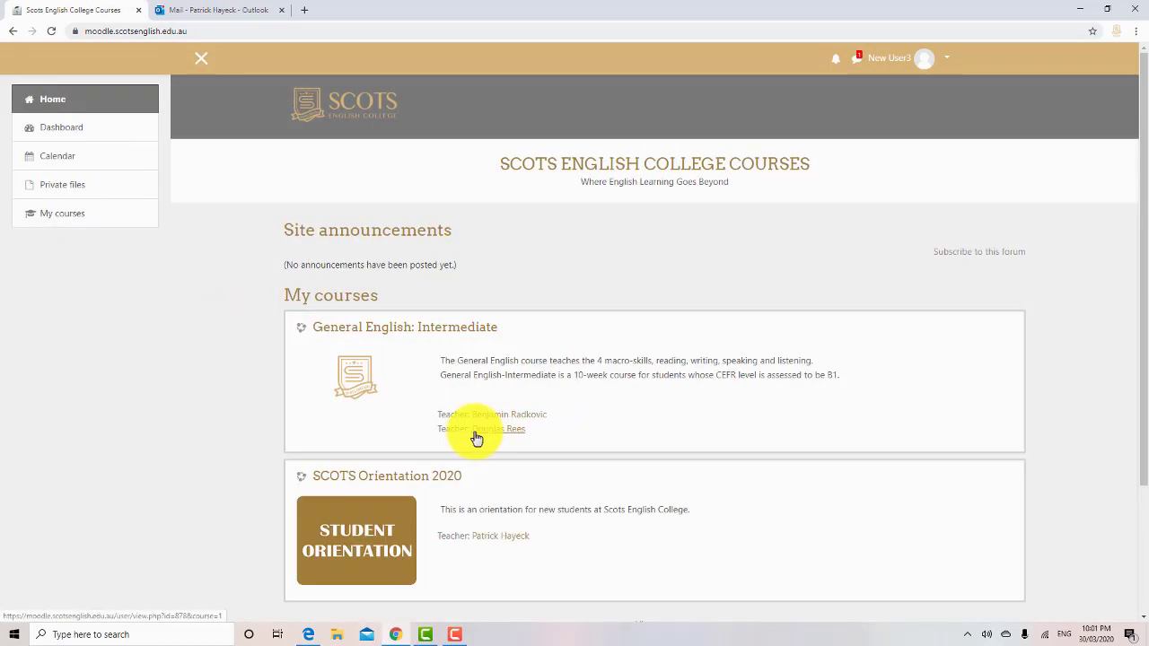
# Step: Open General English: Intermediate from My courses and browse its sections
pyautogui.click(416, 329)
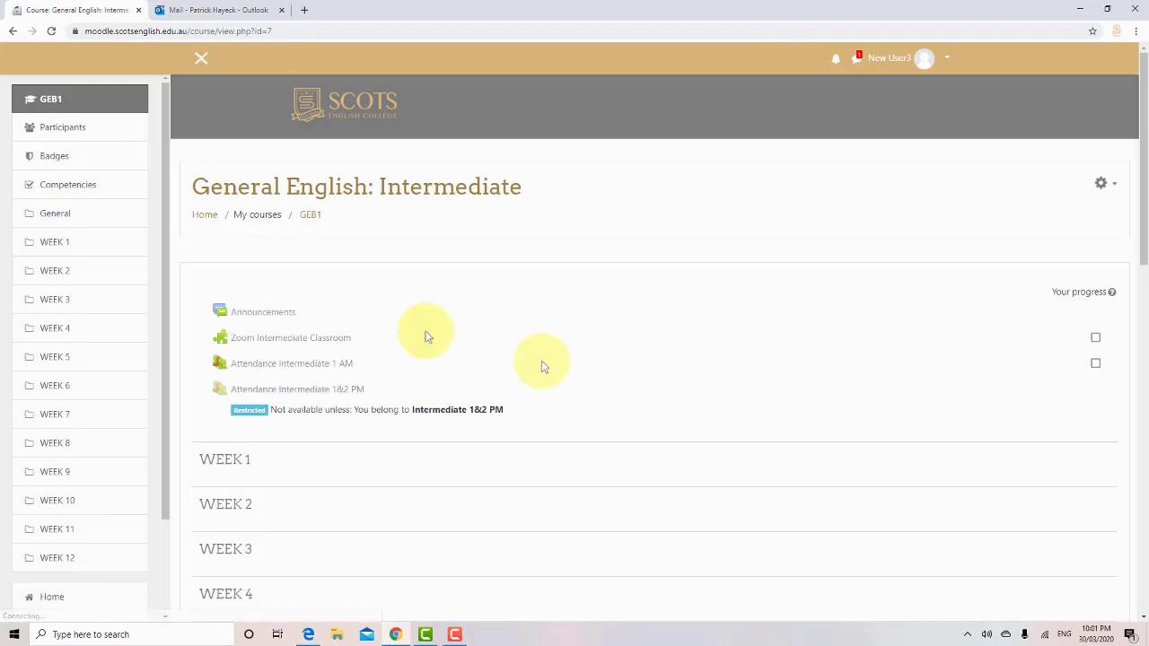
pyautogui.scroll(-1, 781, 380)
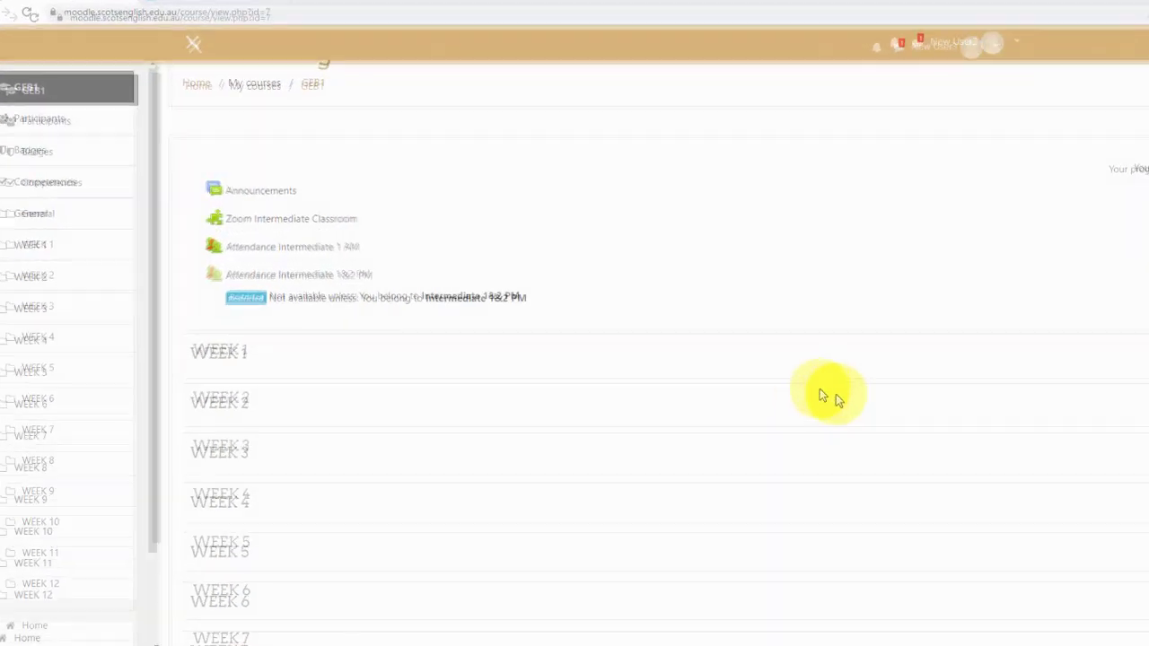